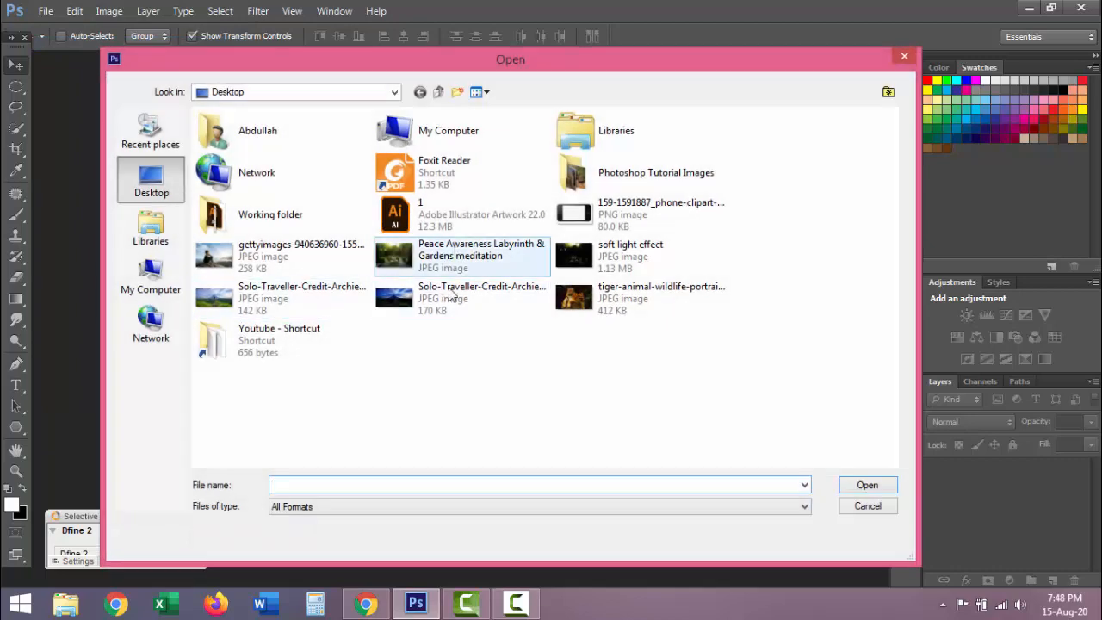
Open the 170 KB Solo-Traveller JPEG and outline a wide diagonal beam from the upper-left corner to the lower-right with the Polygonal Lasso
double_click(444, 296)
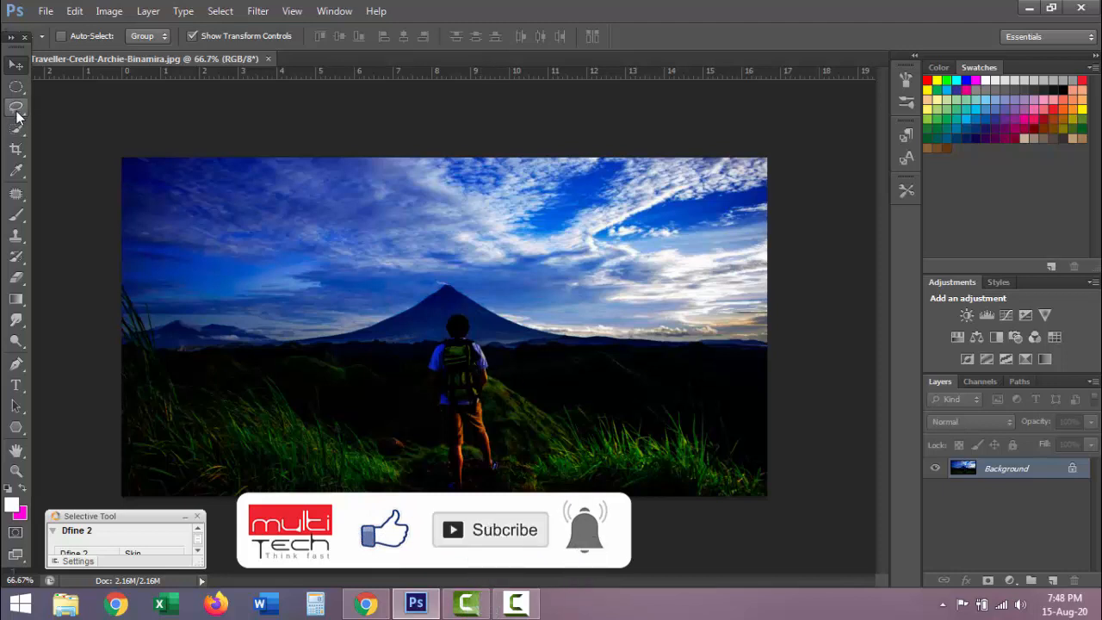
drag(18, 108, 53, 117)
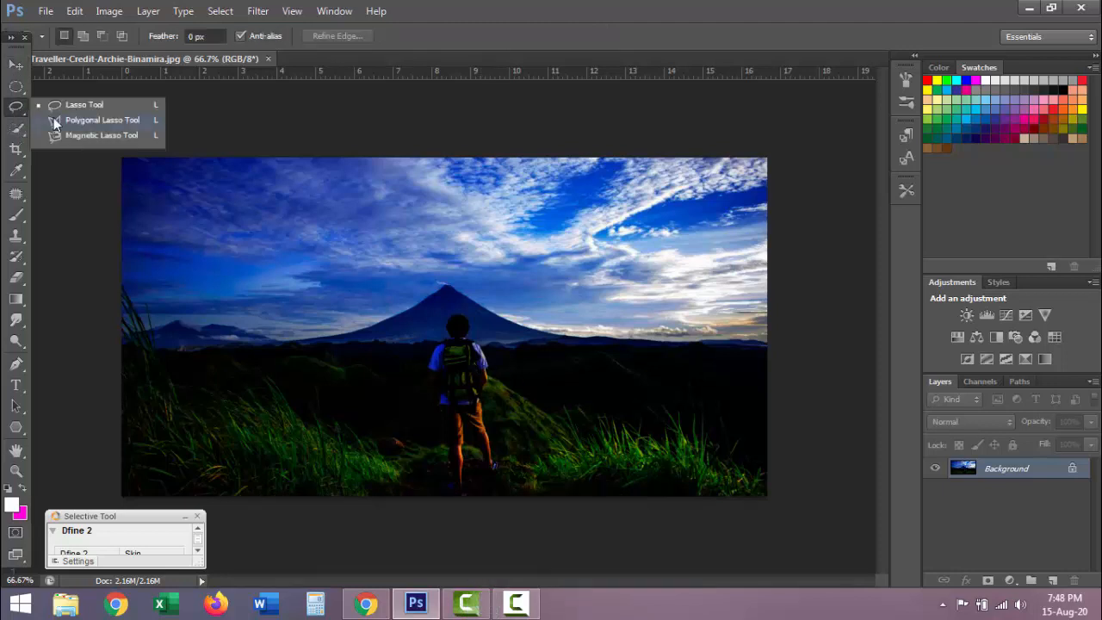
click(56, 118)
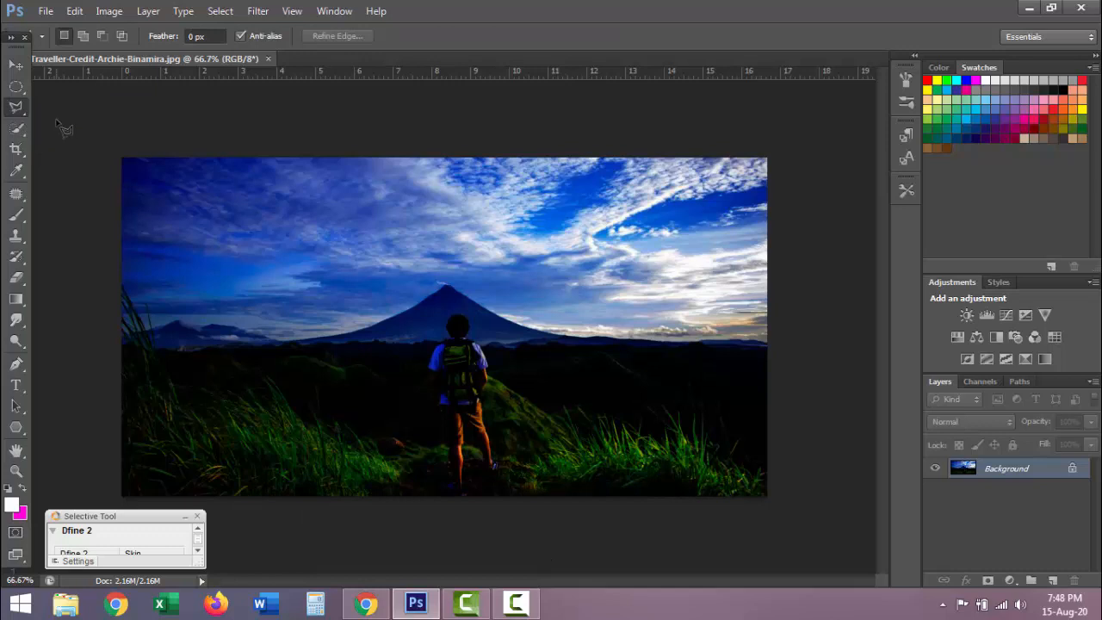
click(93, 164)
click(120, 139)
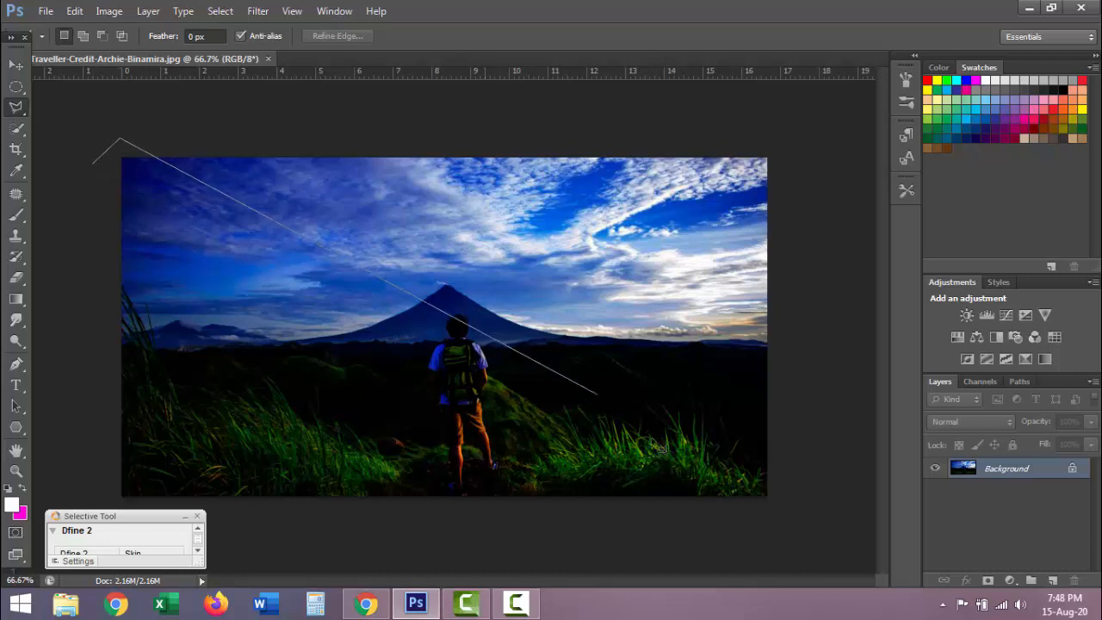
click(785, 469)
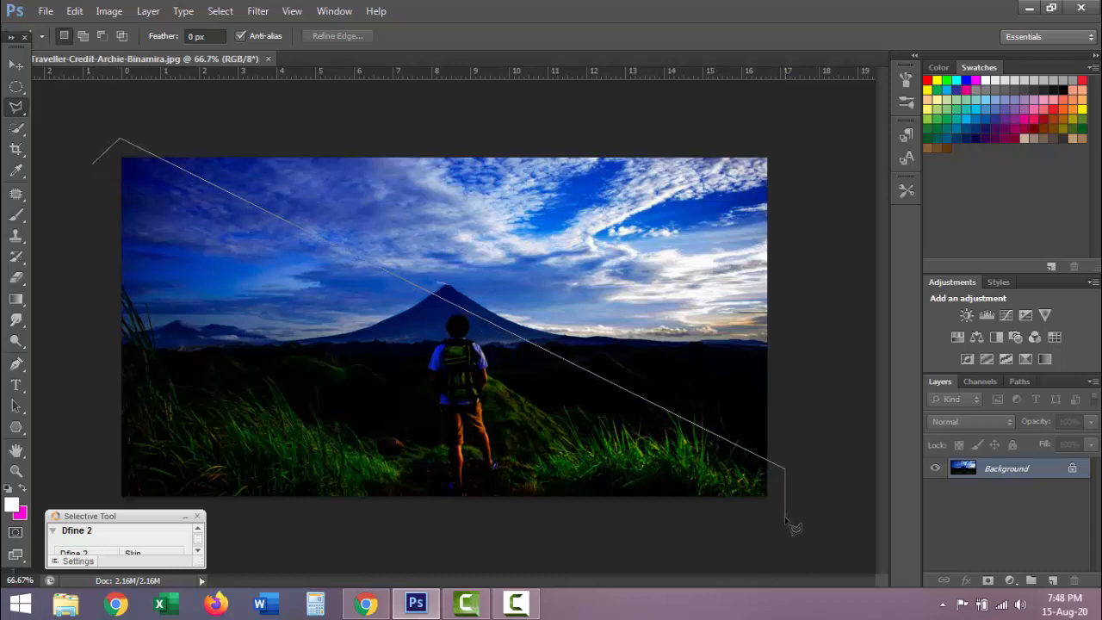
click(785, 516)
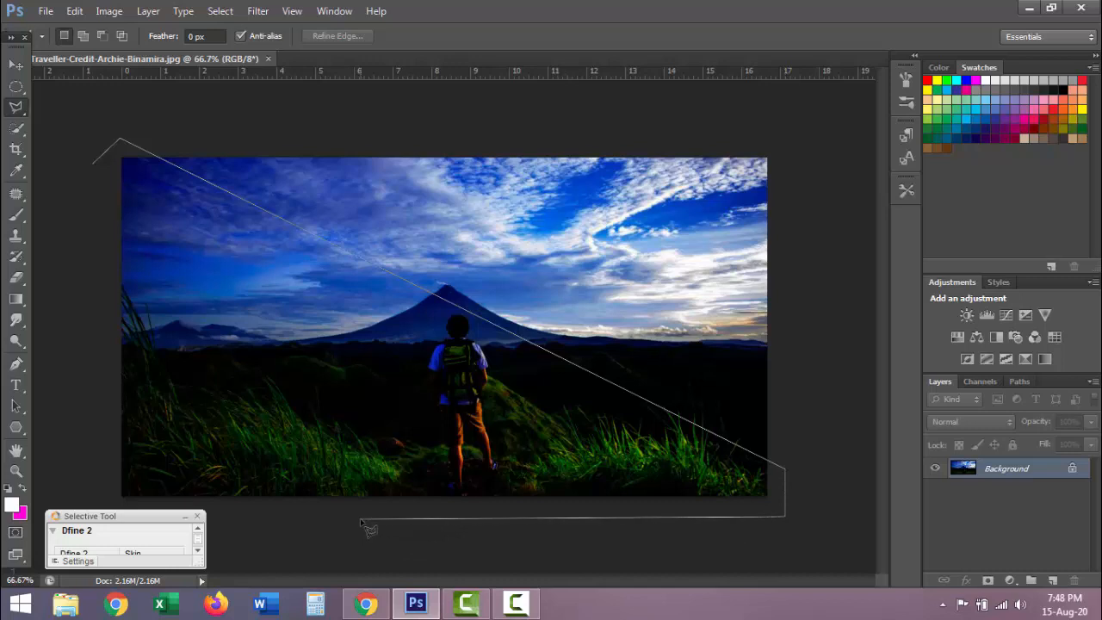
click(360, 517)
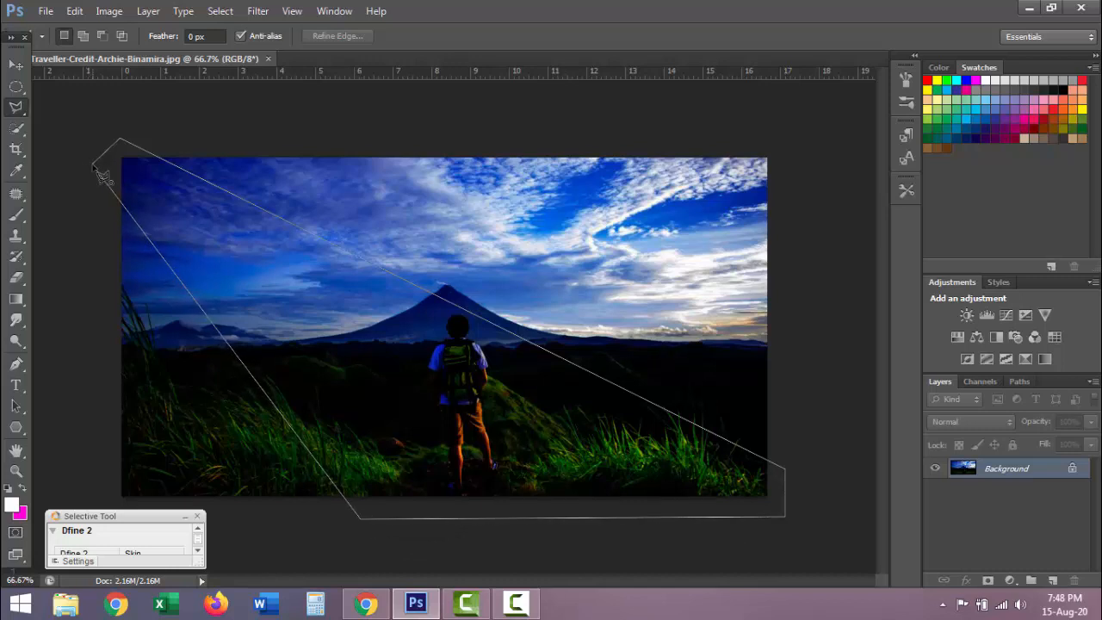
click(94, 166)
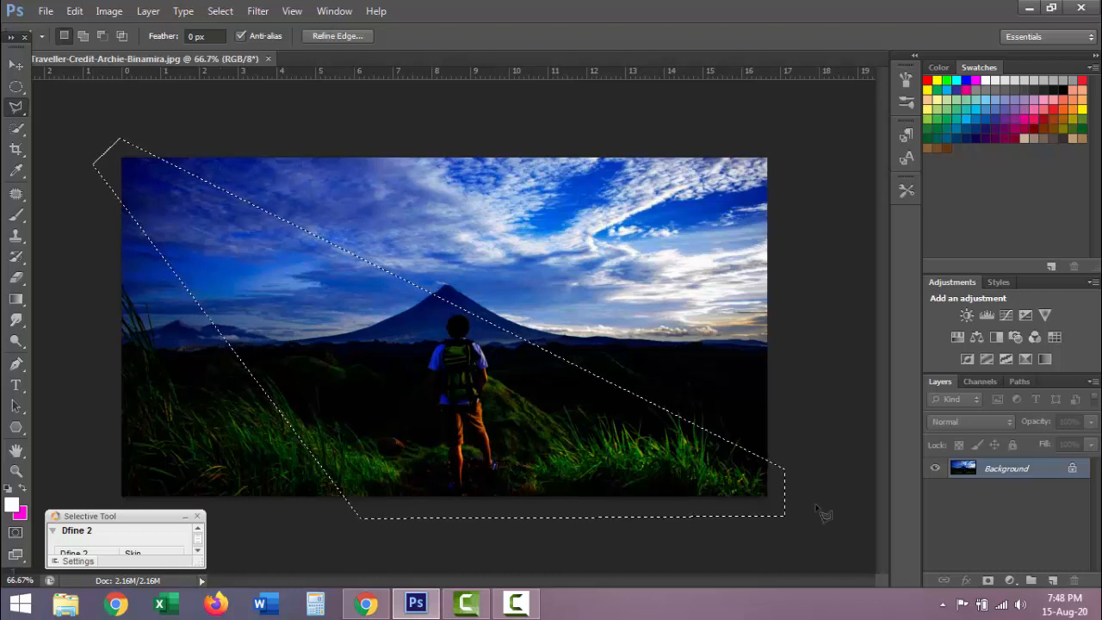
Add a Curves adjustment layer for the wide beam selection and pull the RGB curve's midpoint strongly upward to brighten it
click(1009, 580)
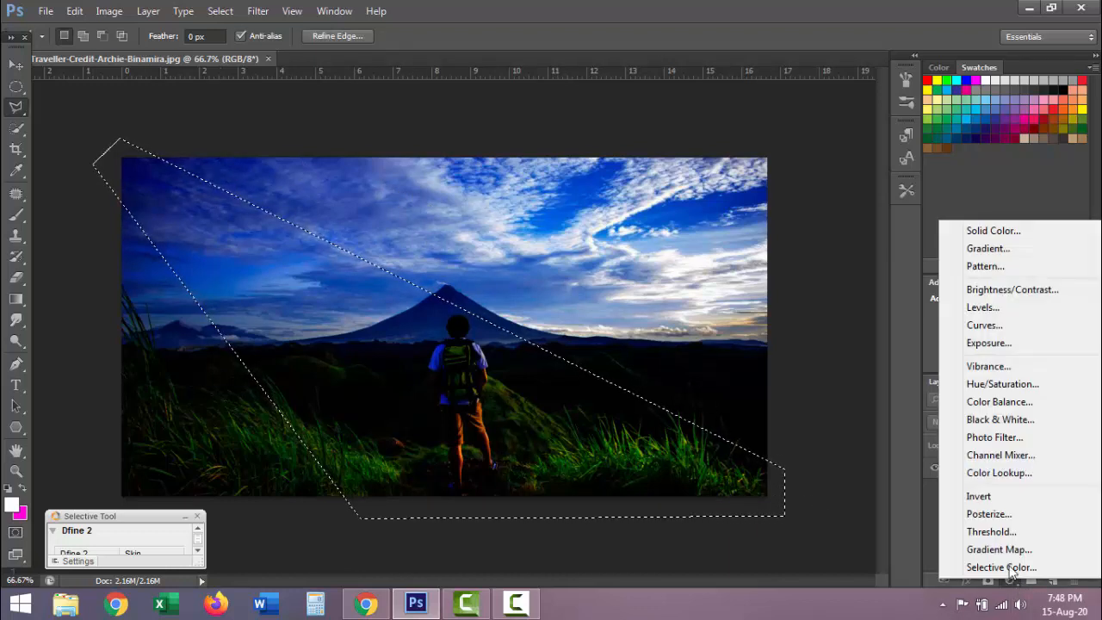
click(1003, 329)
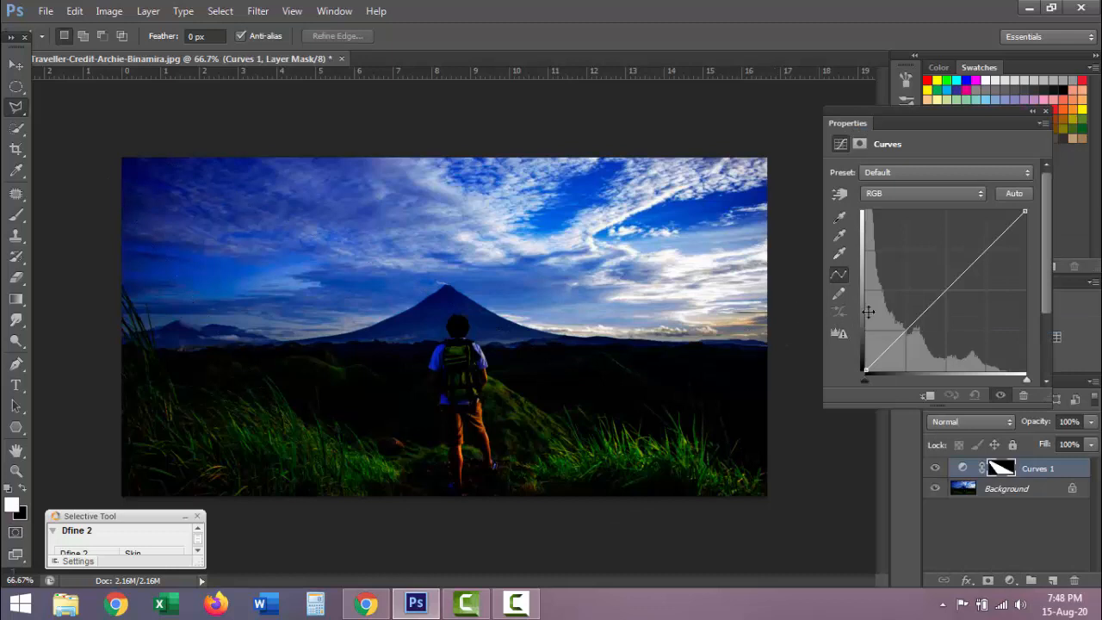
drag(944, 291, 906, 254)
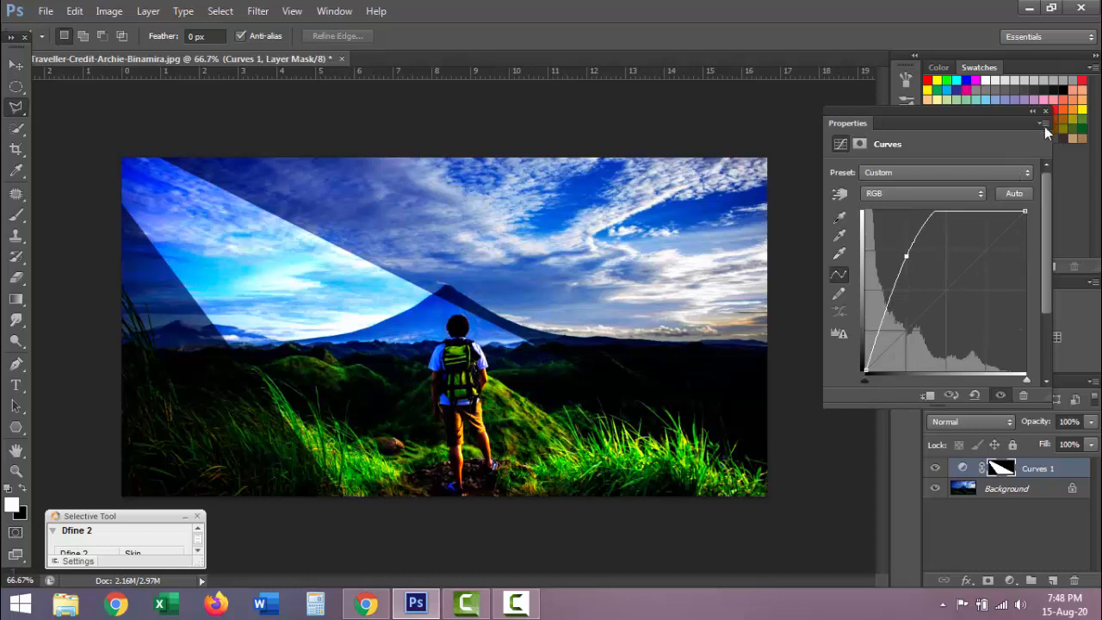
click(1044, 114)
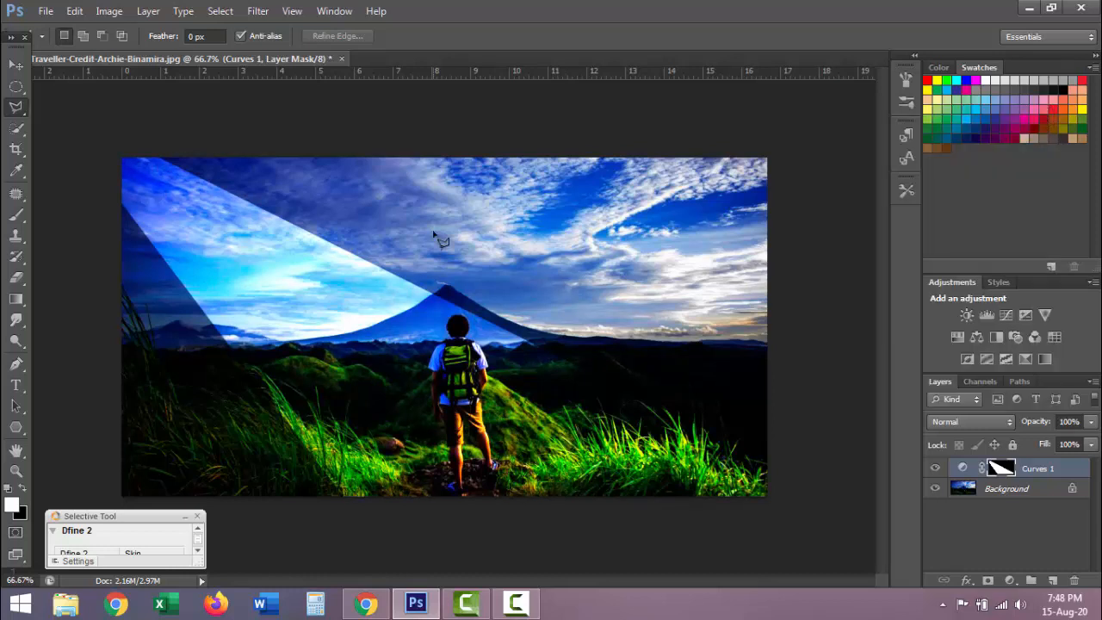
Soften the wide beam's layer mask with a Gaussian Blur of 30.5 pixels radius
click(258, 11)
mouse_move(300, 176)
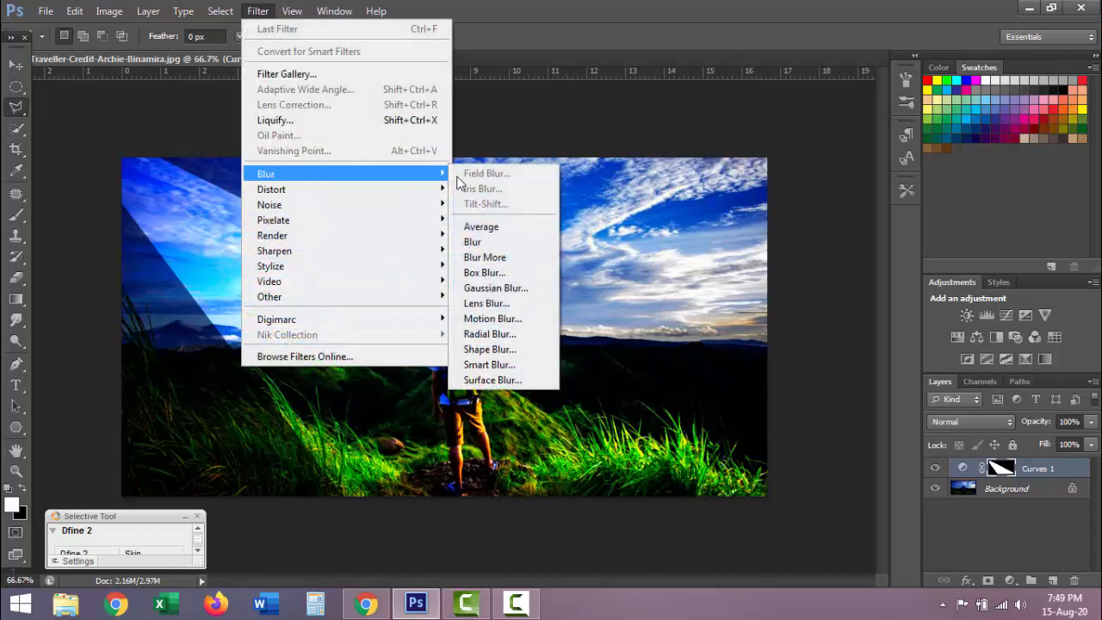
click(517, 287)
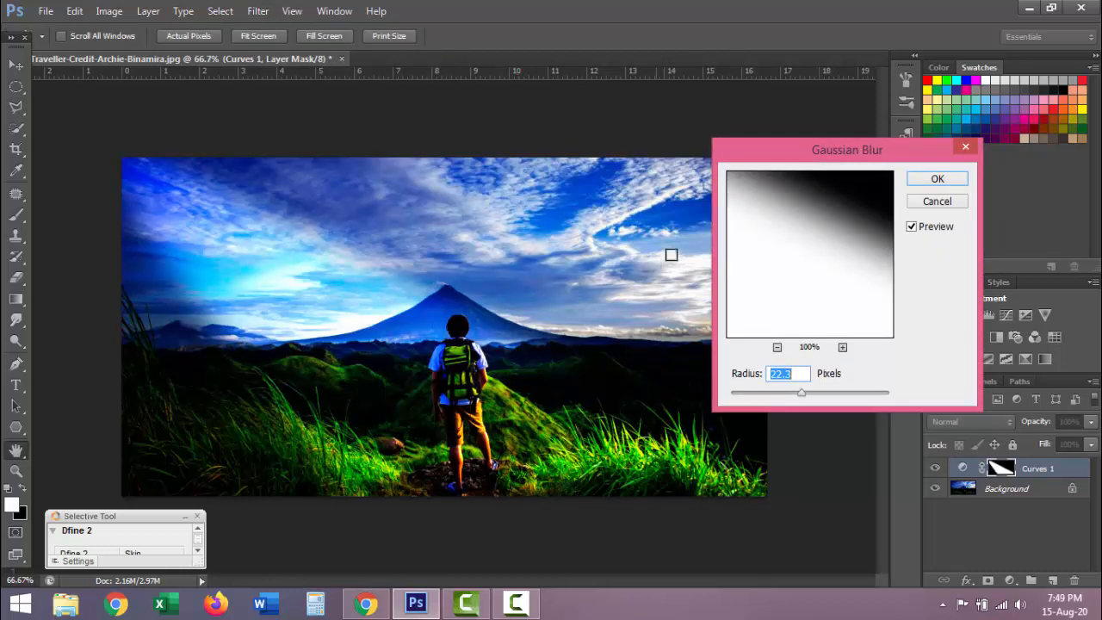
drag(798, 395, 807, 394)
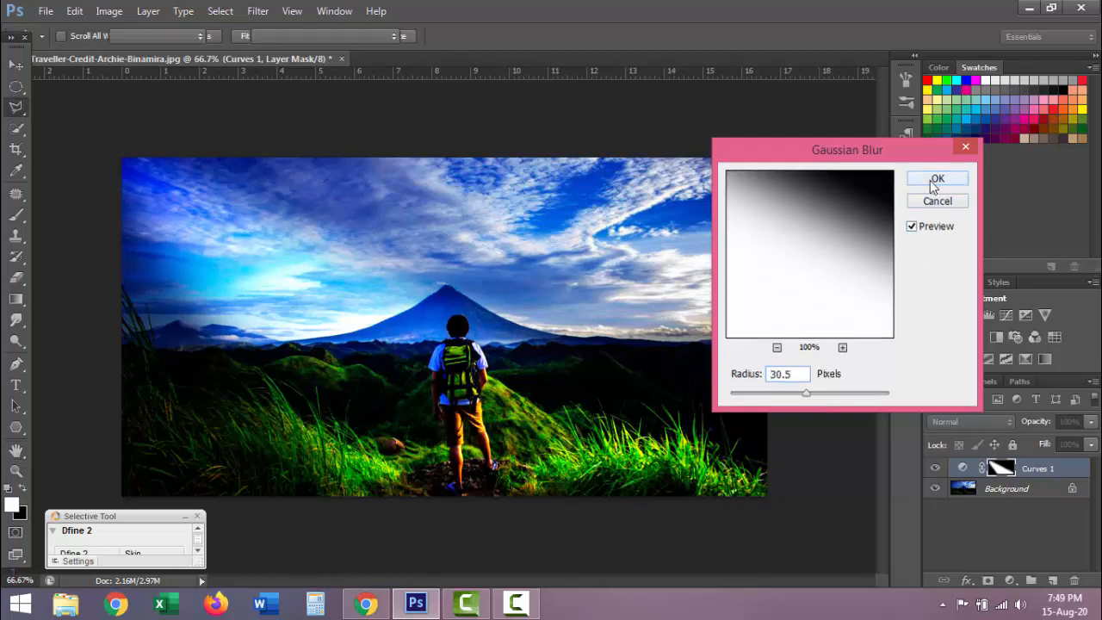
click(918, 179)
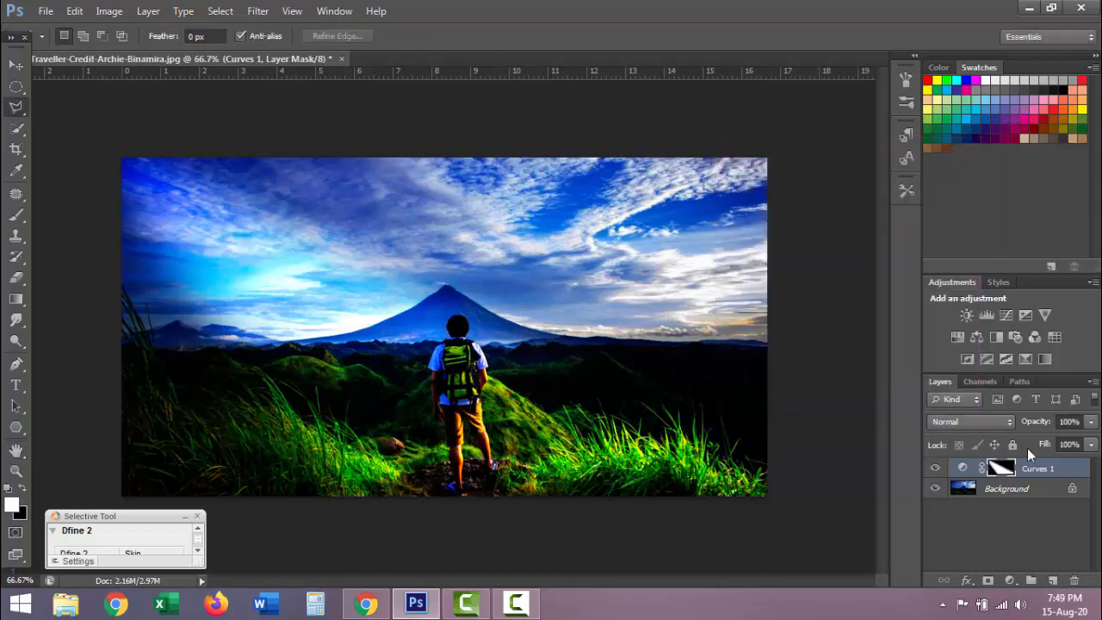
Outline a narrower diagonal beam inside the first one with the Polygonal Lasso, from the upper-left corner to the image's lower edge
click(19, 102)
click(100, 163)
click(119, 143)
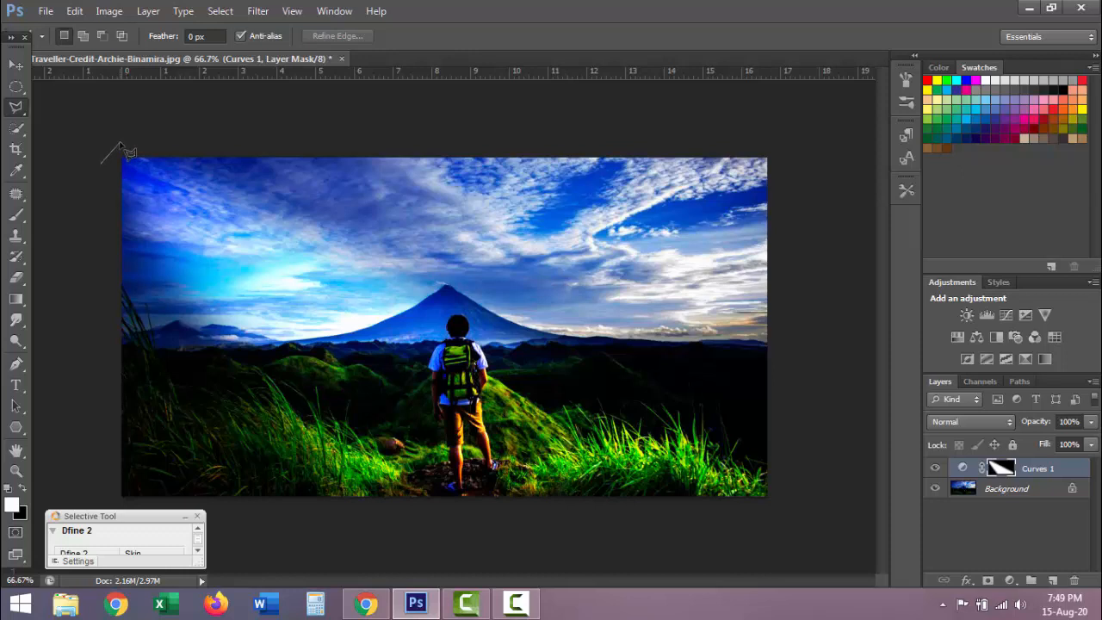
click(752, 500)
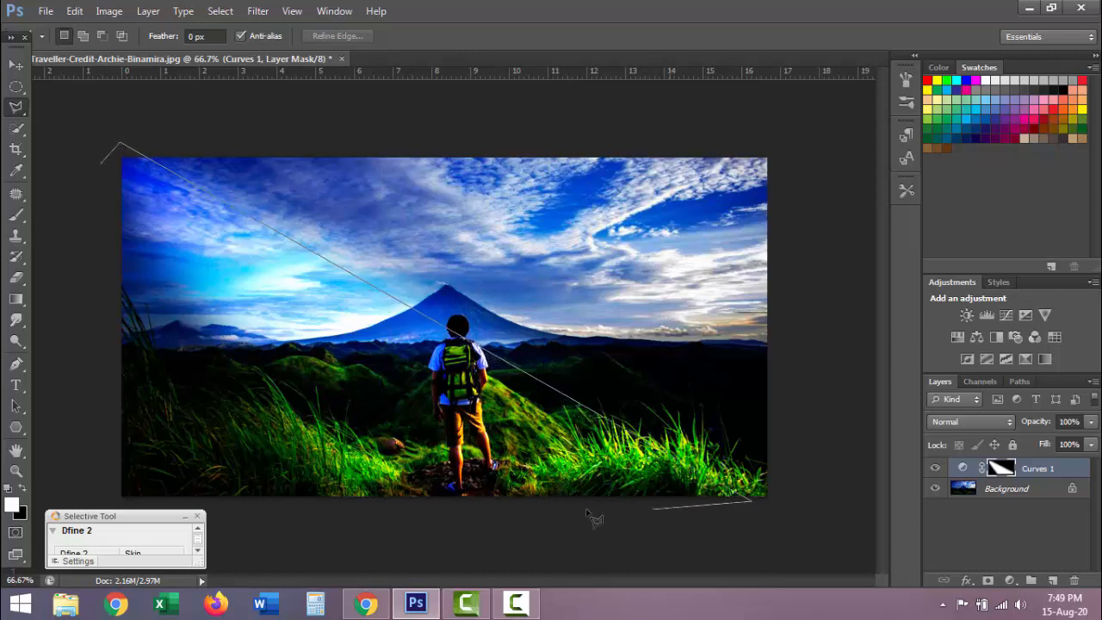
click(408, 507)
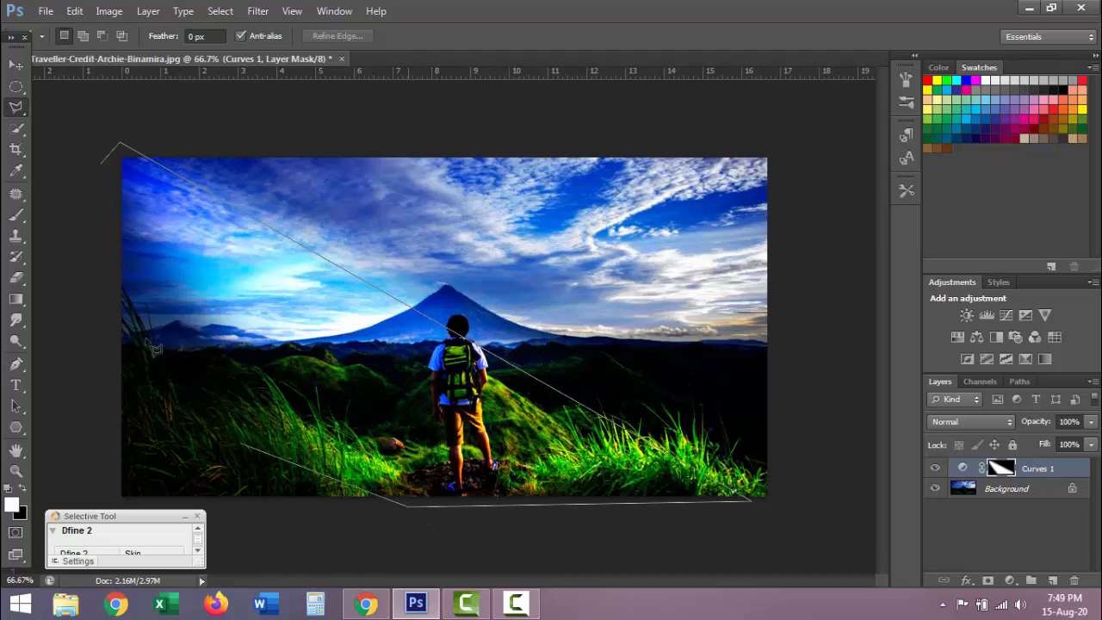
double_click(102, 162)
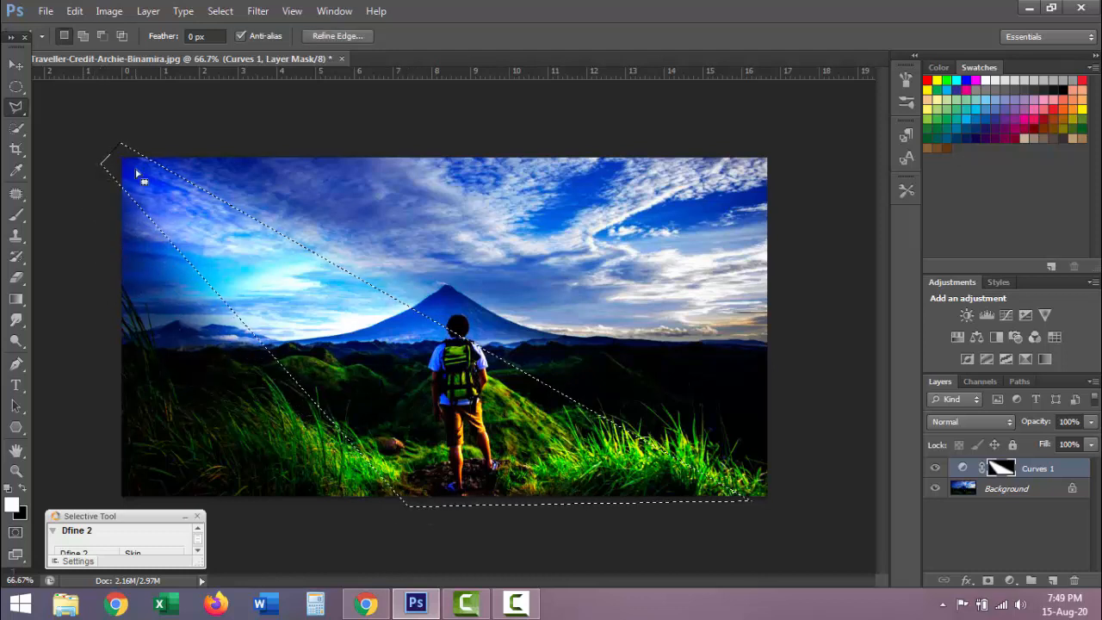
Add a second Curves adjustment layer for the narrower beam and raise the RGB curve's midtones moderately
click(1009, 580)
click(991, 328)
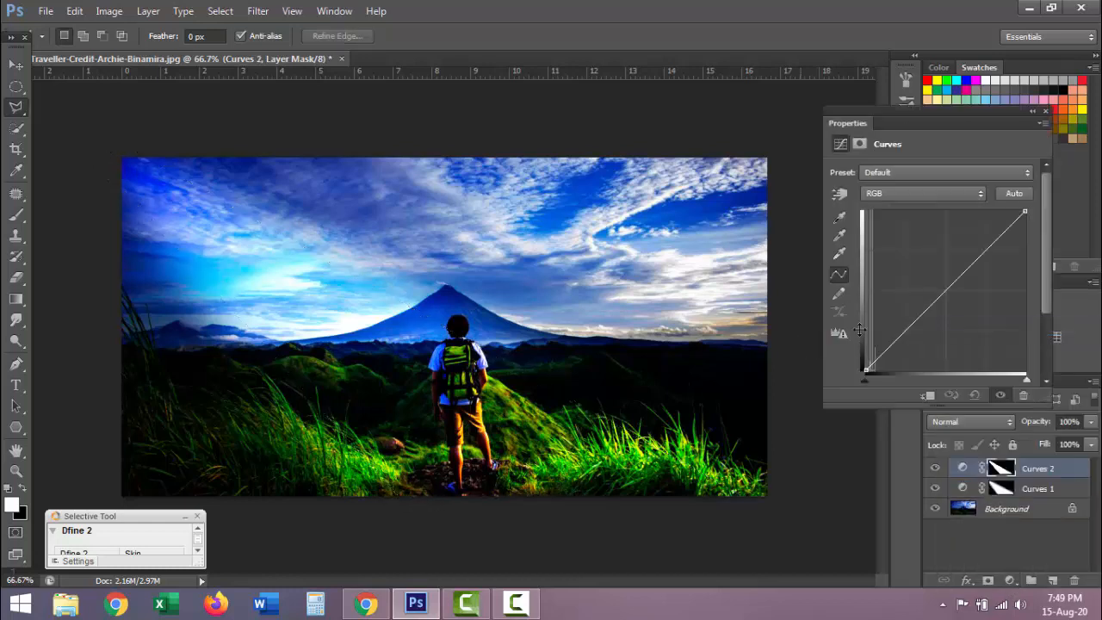
drag(936, 300, 919, 277)
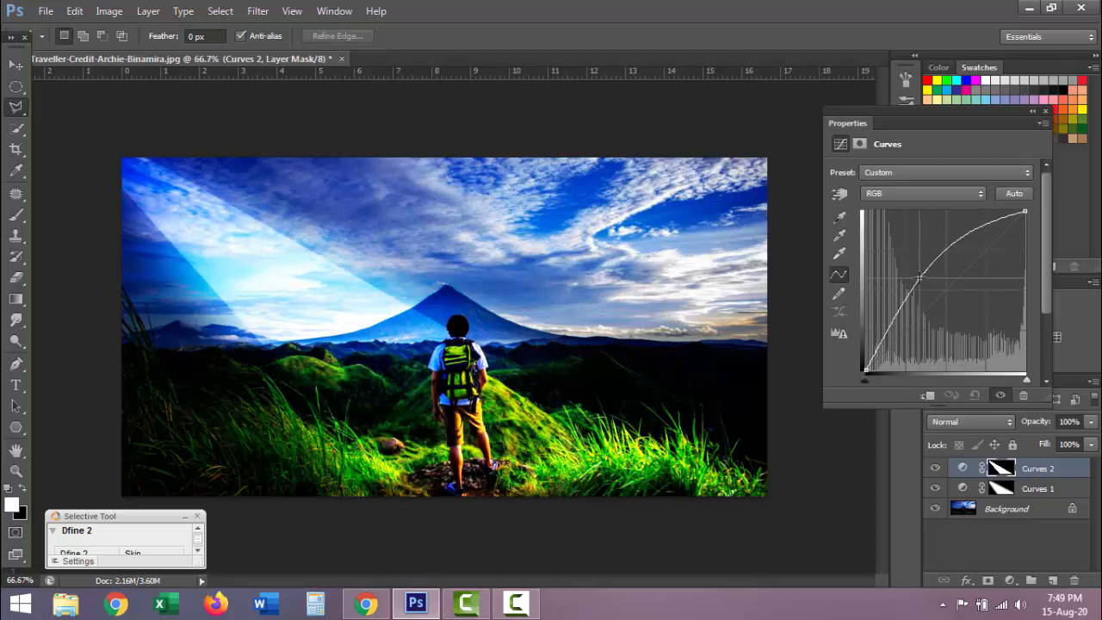
click(1044, 113)
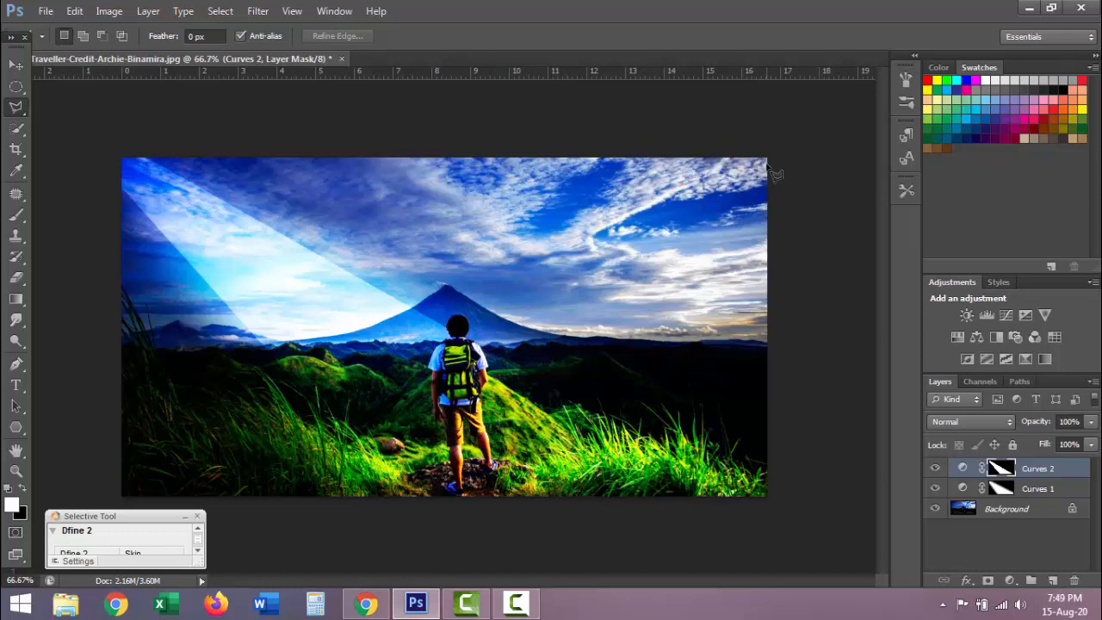
Apply a 30.5 pixel Gaussian Blur to the second Curves layer's mask, comparing the image with and without the preview
click(253, 12)
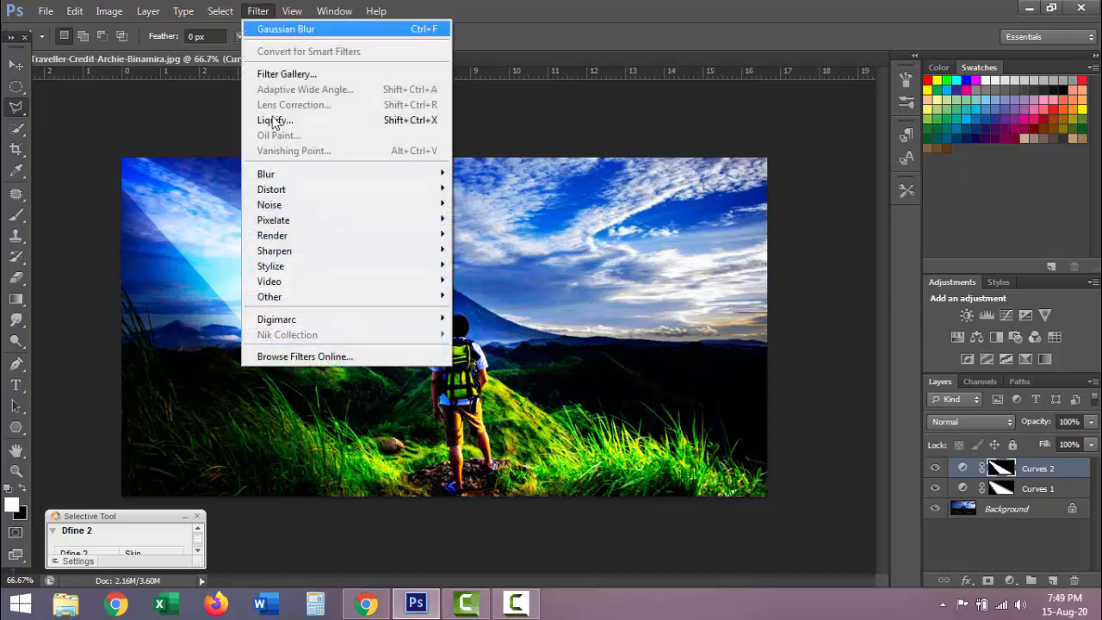
mouse_move(315, 175)
click(538, 287)
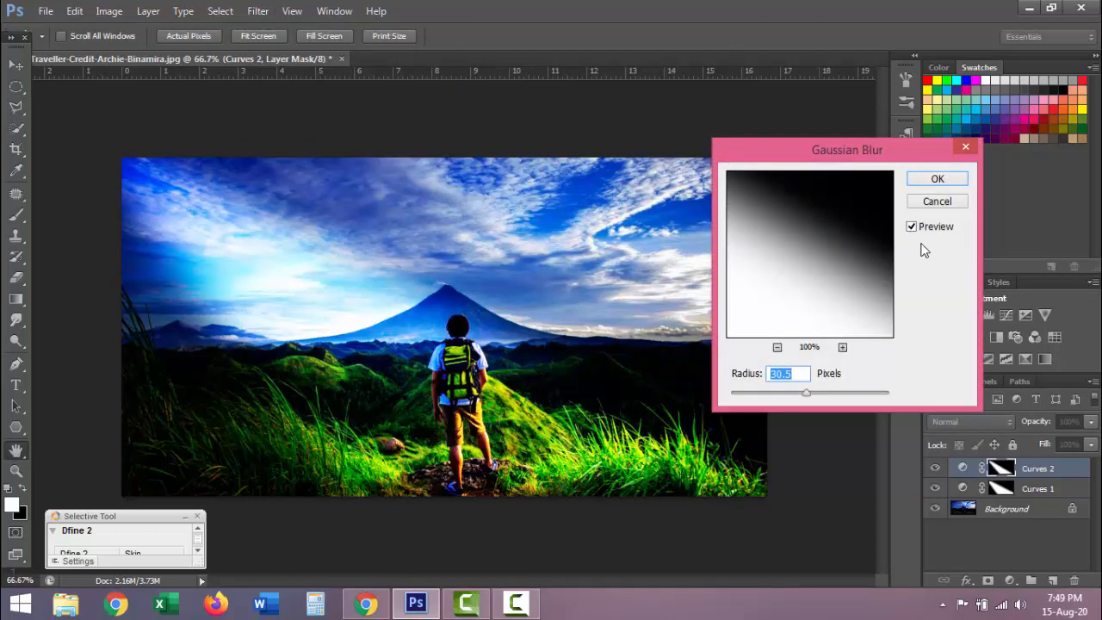
click(923, 228)
click(923, 228)
click(923, 228)
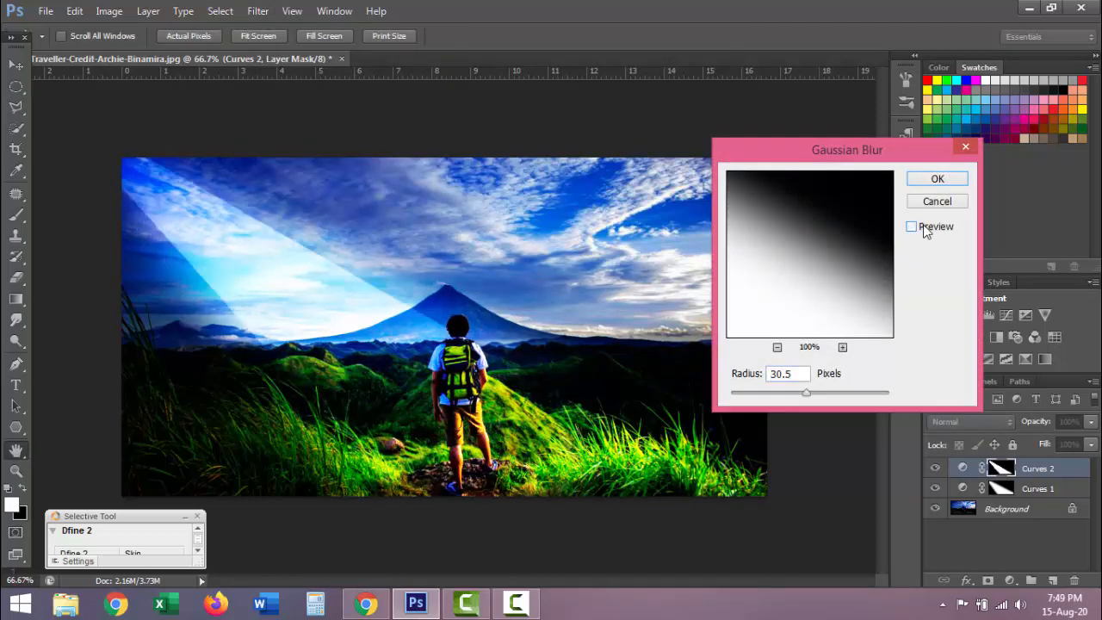
click(924, 228)
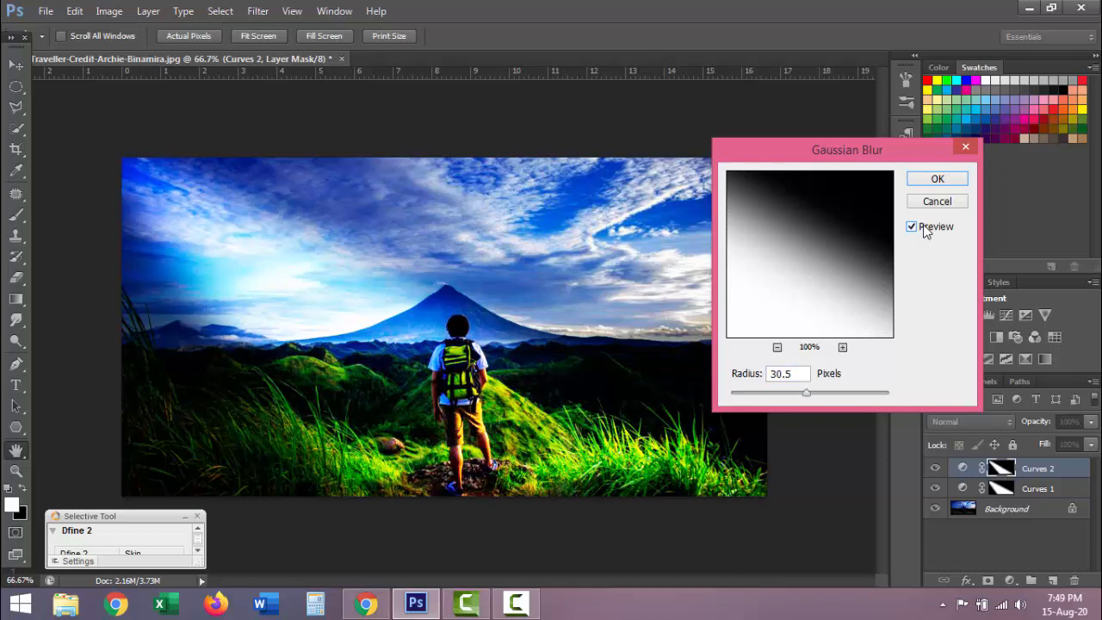
click(937, 178)
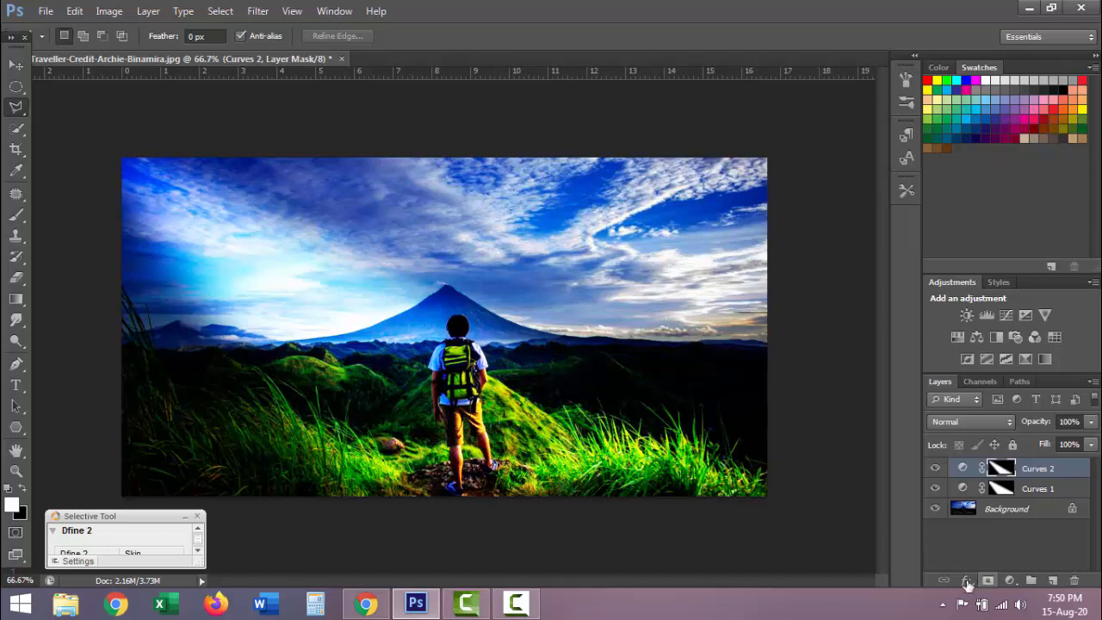
Outline a third, still narrower diagonal beam across the hiker with the Polygonal Lasso, from the upper-left corner to the lower edge
click(102, 162)
click(121, 143)
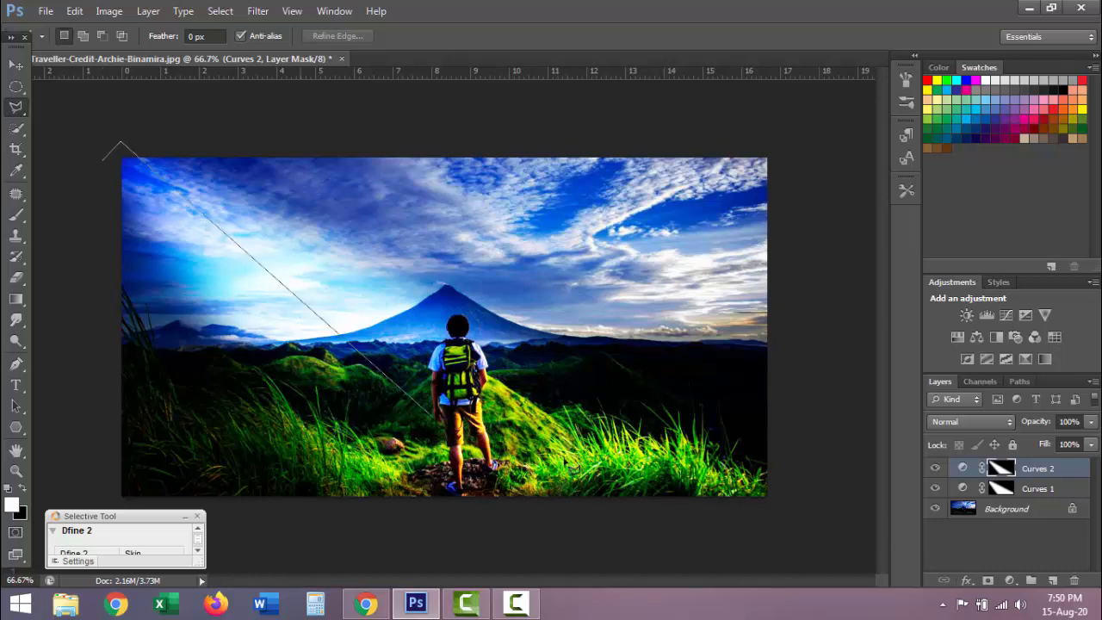
click(715, 507)
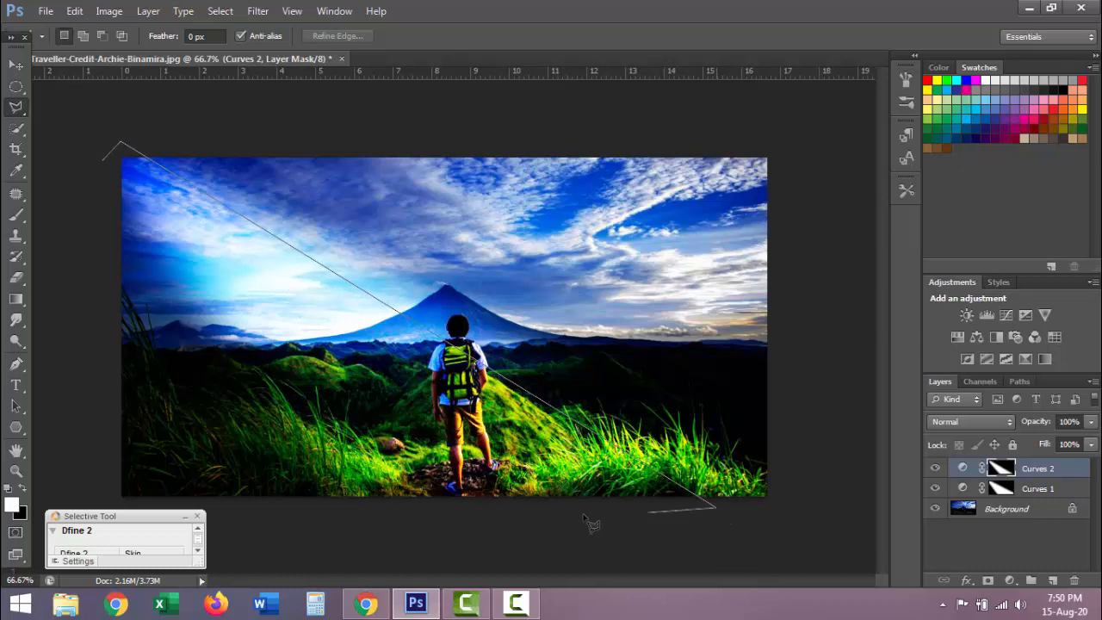
click(449, 506)
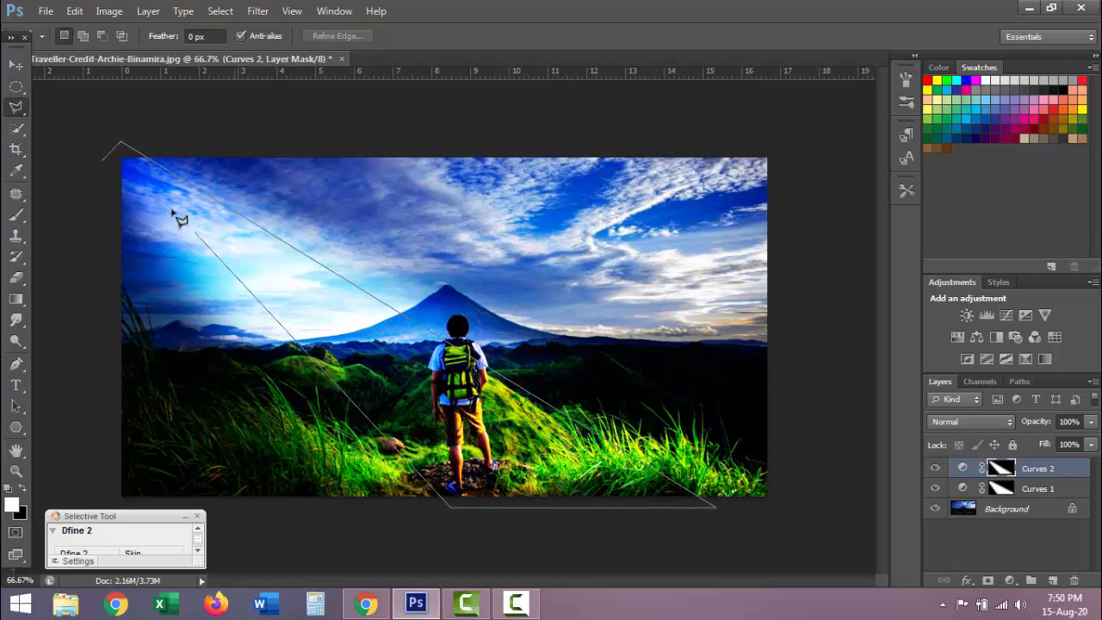
click(104, 161)
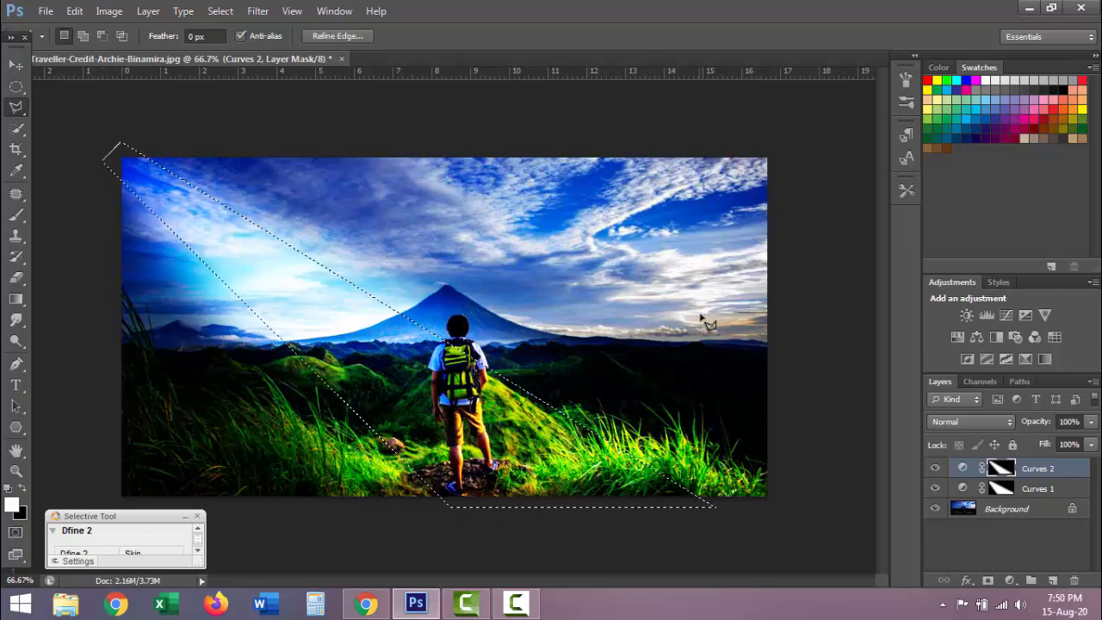
Add a third Curves adjustment layer for the narrowest beam and raise the RGB curve's midtones to brighten it
click(1000, 584)
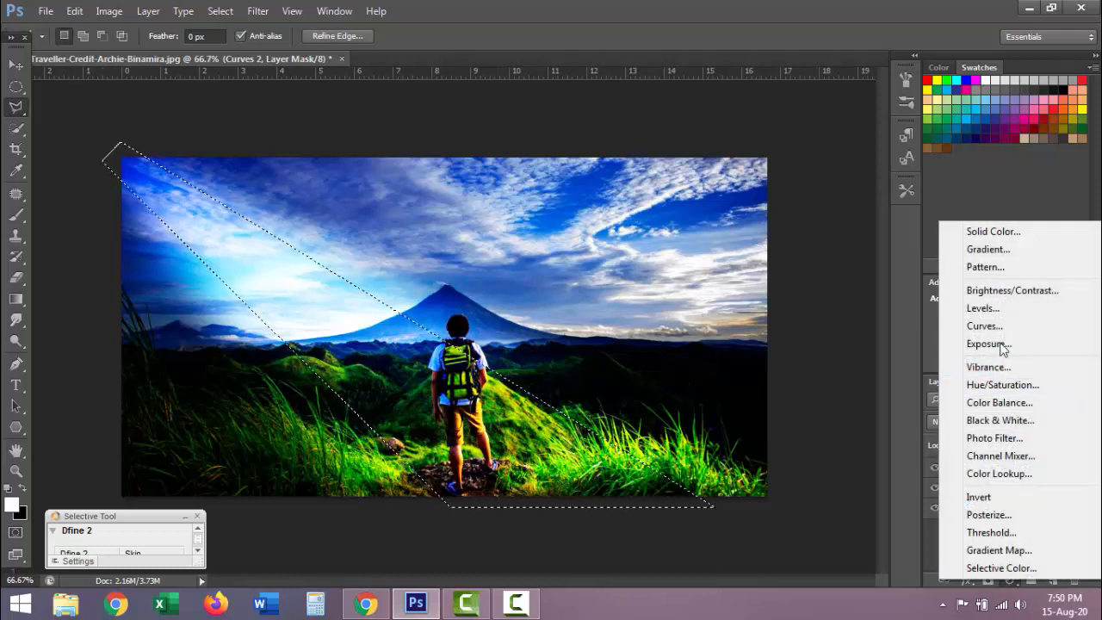
click(940, 326)
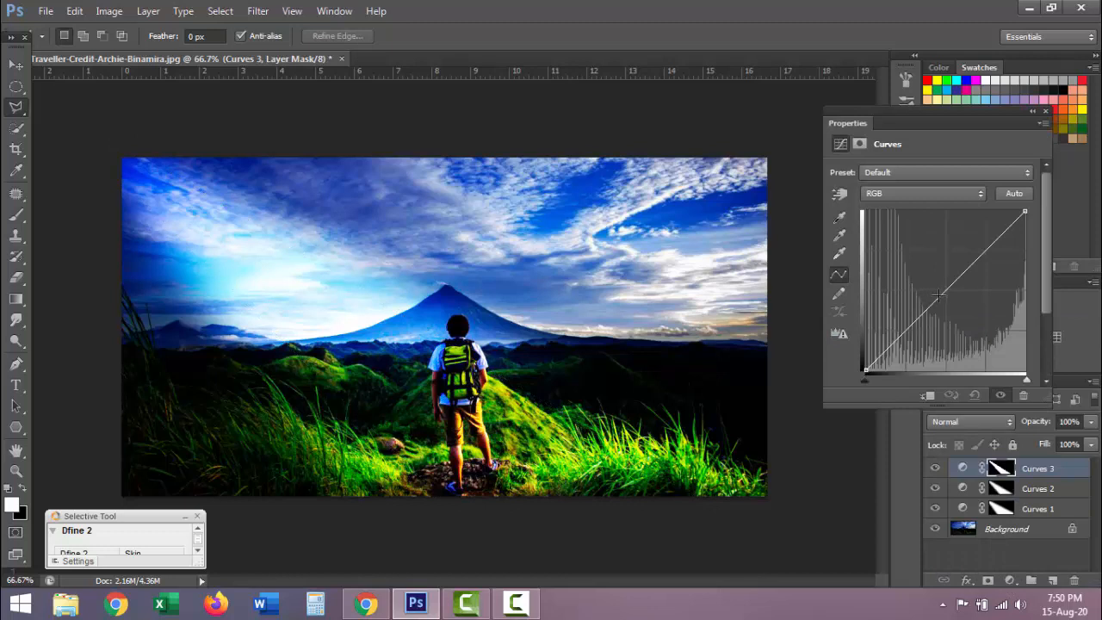
drag(938, 295, 916, 271)
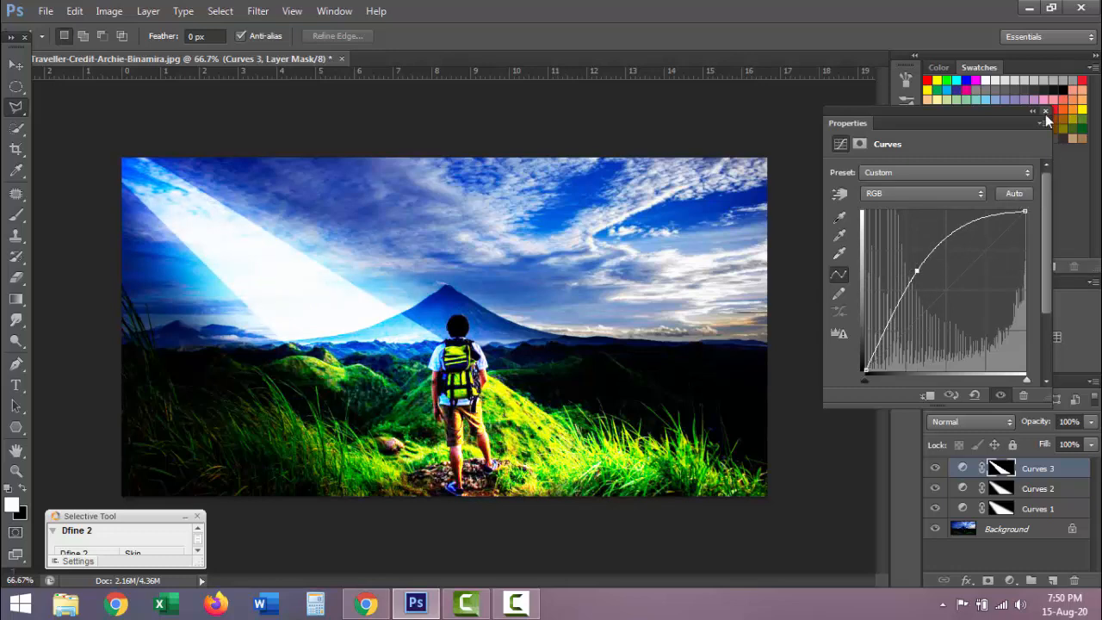
Start a Gaussian Blur on the third Curves layer's mask, adjust the radius slightly and compare the beam with and without the preview
click(1044, 111)
click(257, 10)
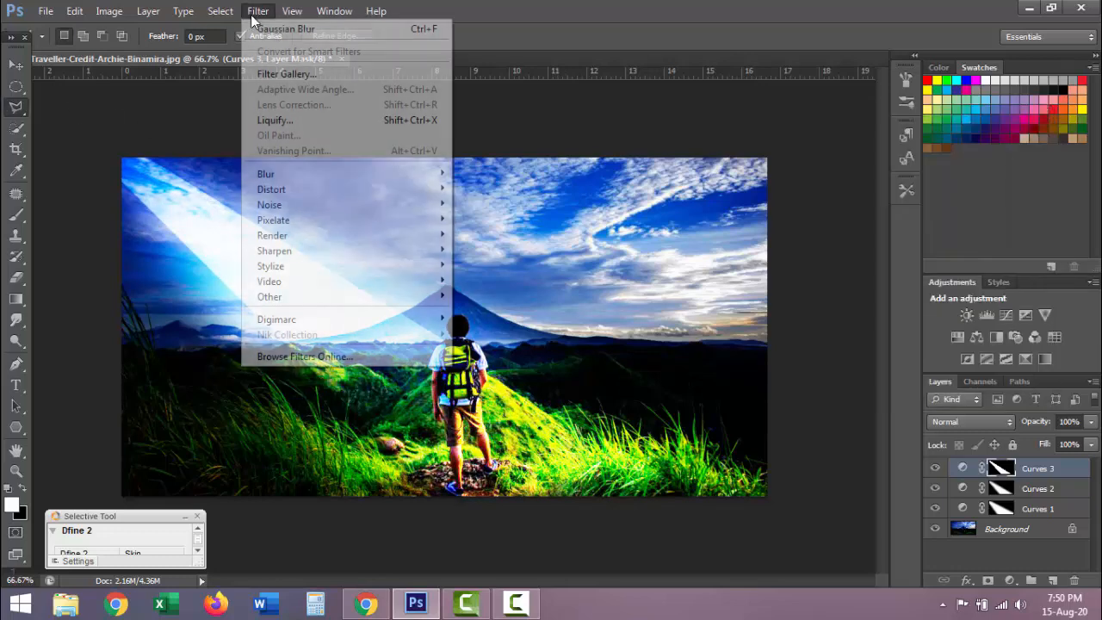
mouse_move(359, 177)
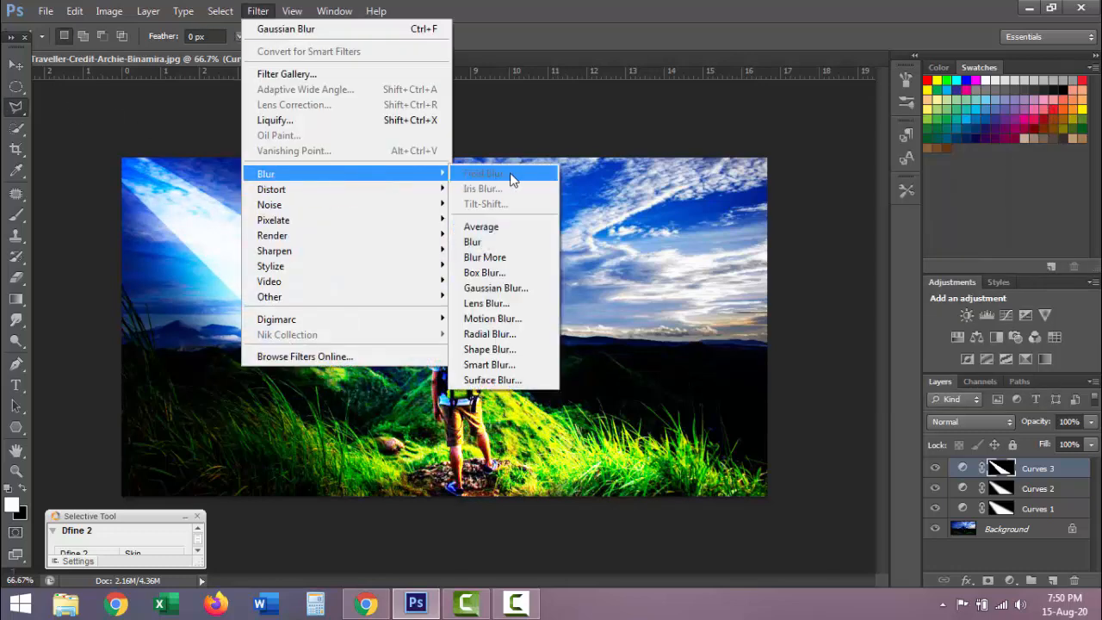
click(516, 286)
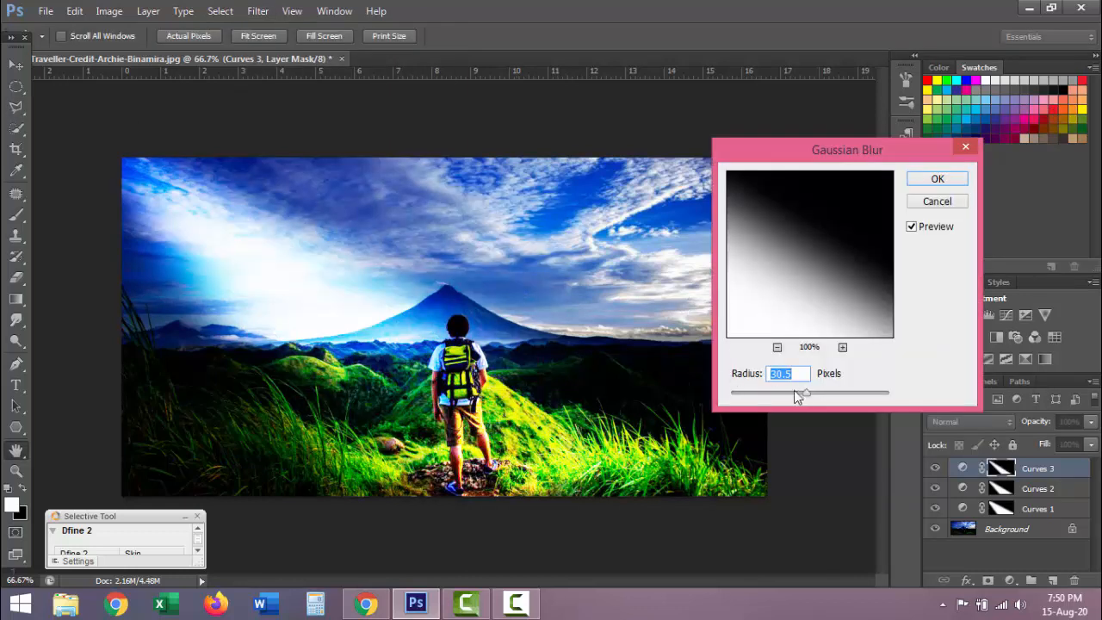
mouse_move(805, 393)
mouse_down()
mouse_move(794, 395)
mouse_move(805, 393)
mouse_up()
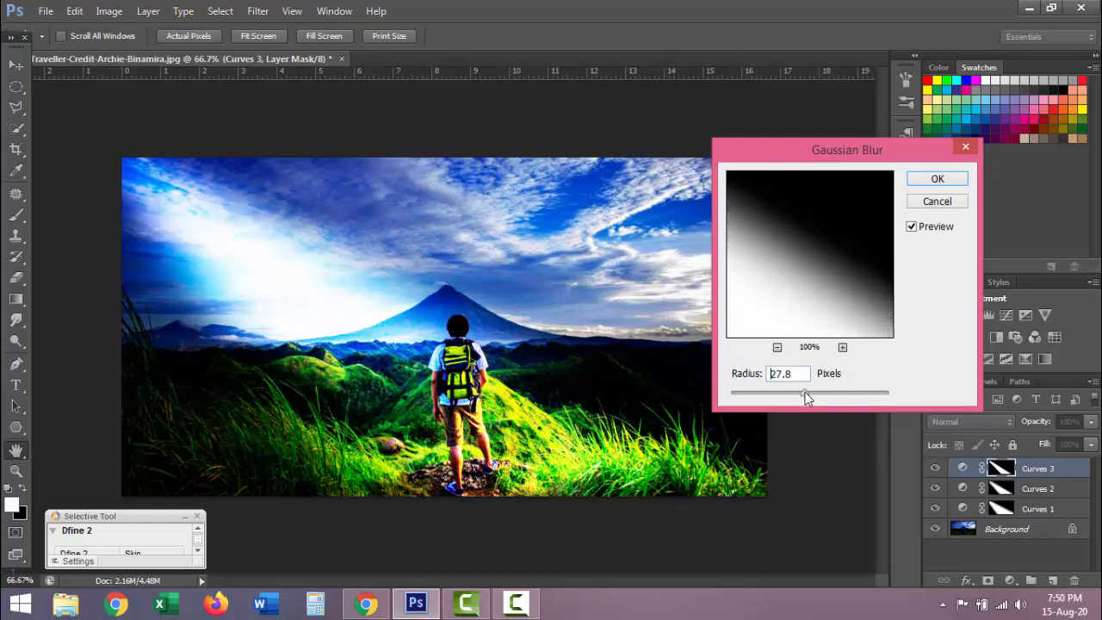
click(928, 231)
click(928, 231)
Try a 41.5 pixel blur radius on the mask and compare the image with and without the preview
drag(808, 393, 812, 393)
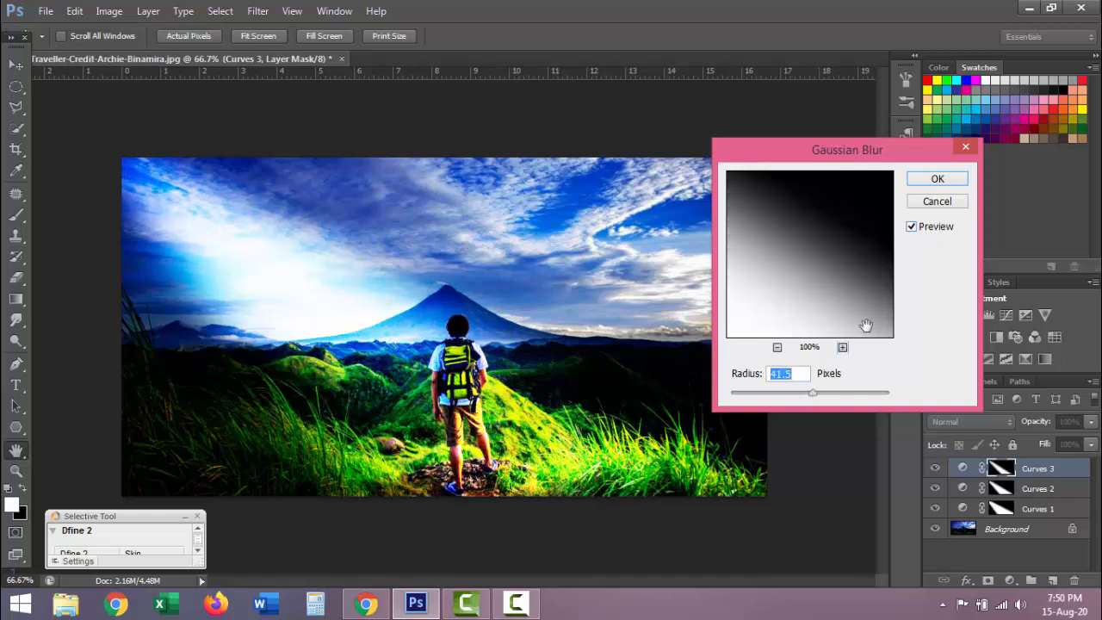
click(934, 230)
click(934, 231)
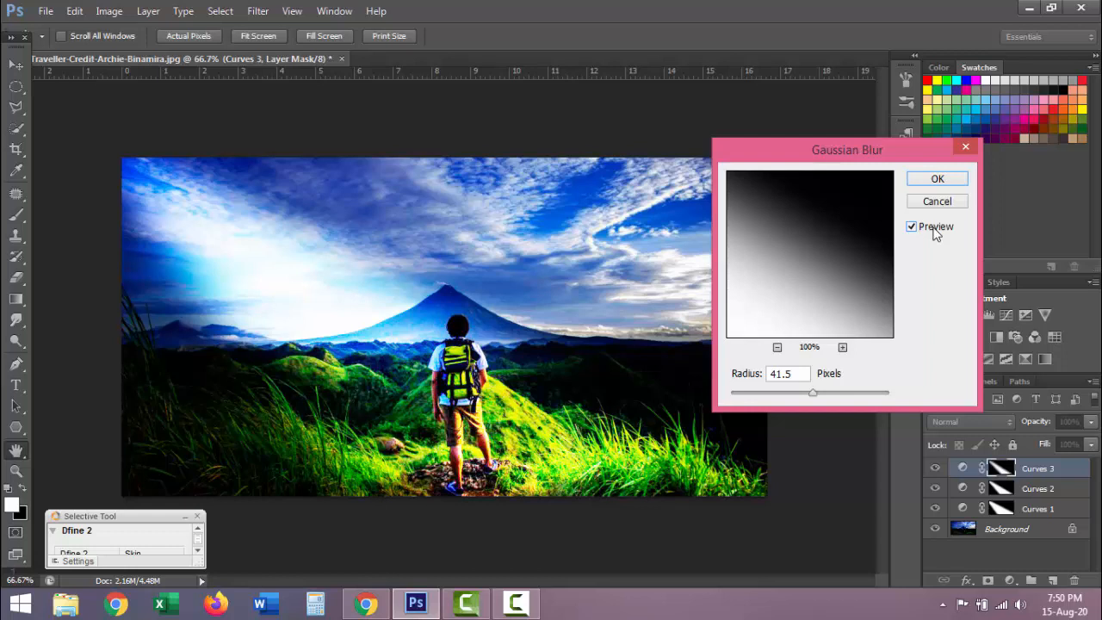
click(934, 231)
click(934, 231)
Set the Gaussian Blur radius to 29.1 pixels, check it against the unblurred beam and apply it to the mask
drag(810, 394, 806, 394)
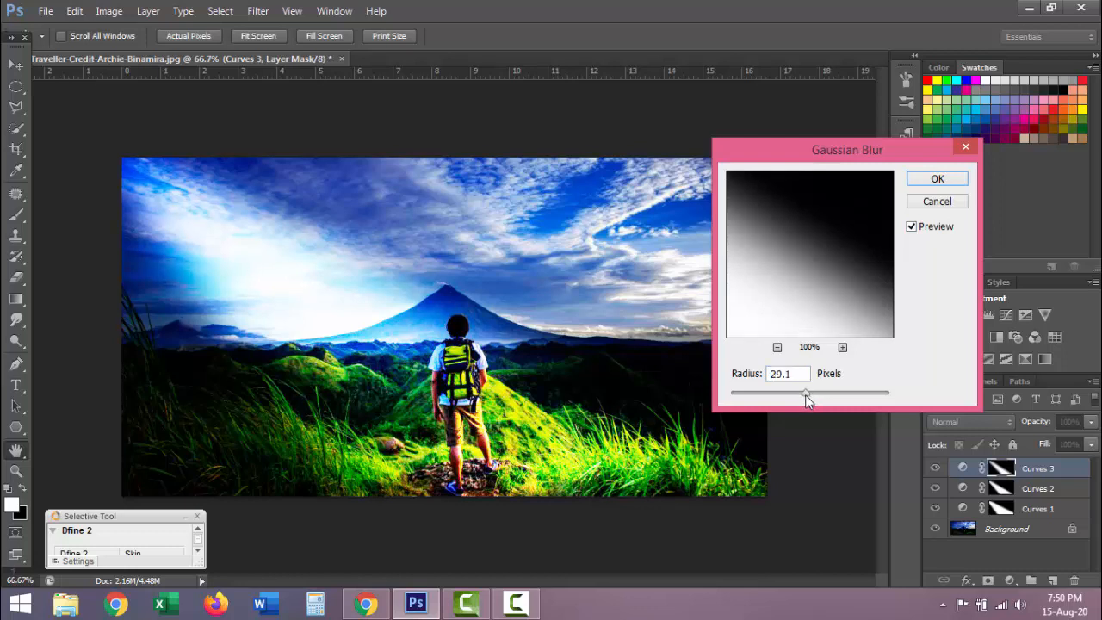
click(923, 226)
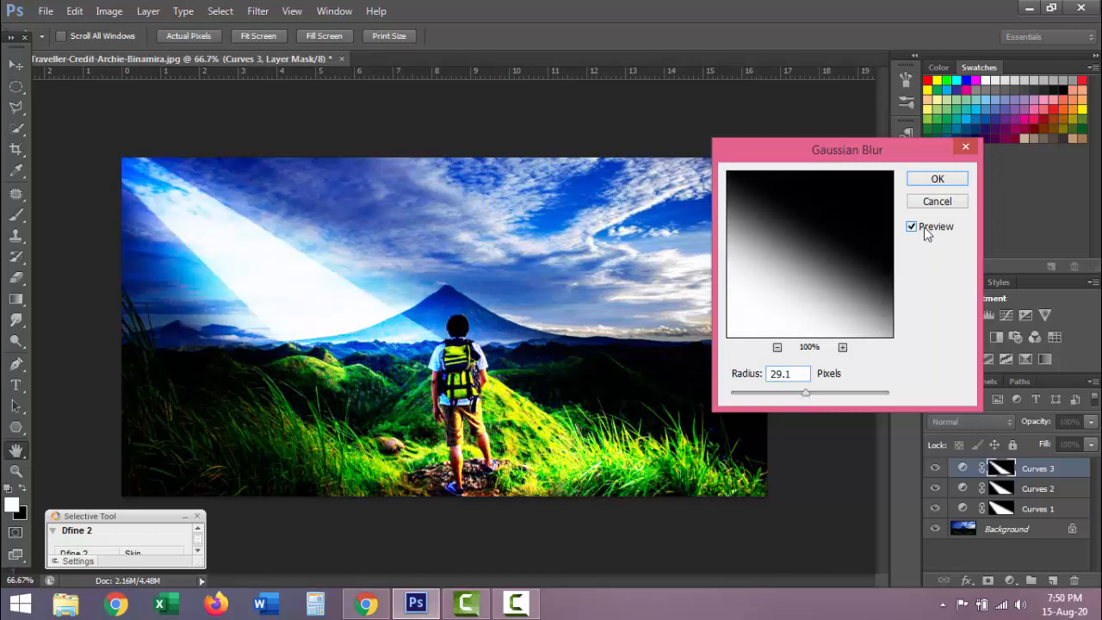
click(923, 226)
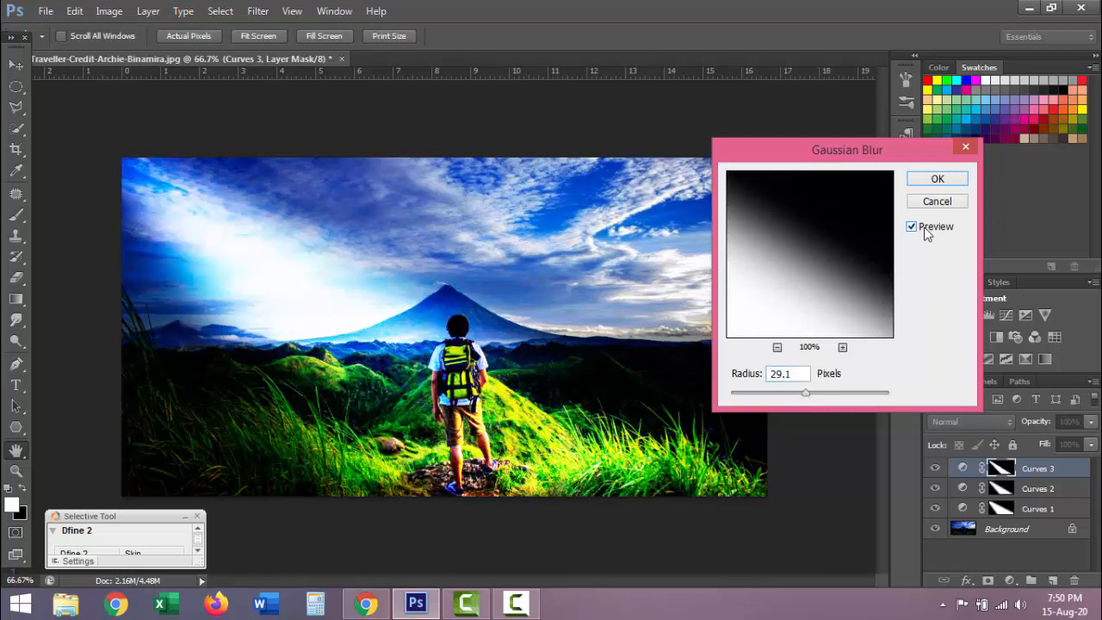
click(957, 183)
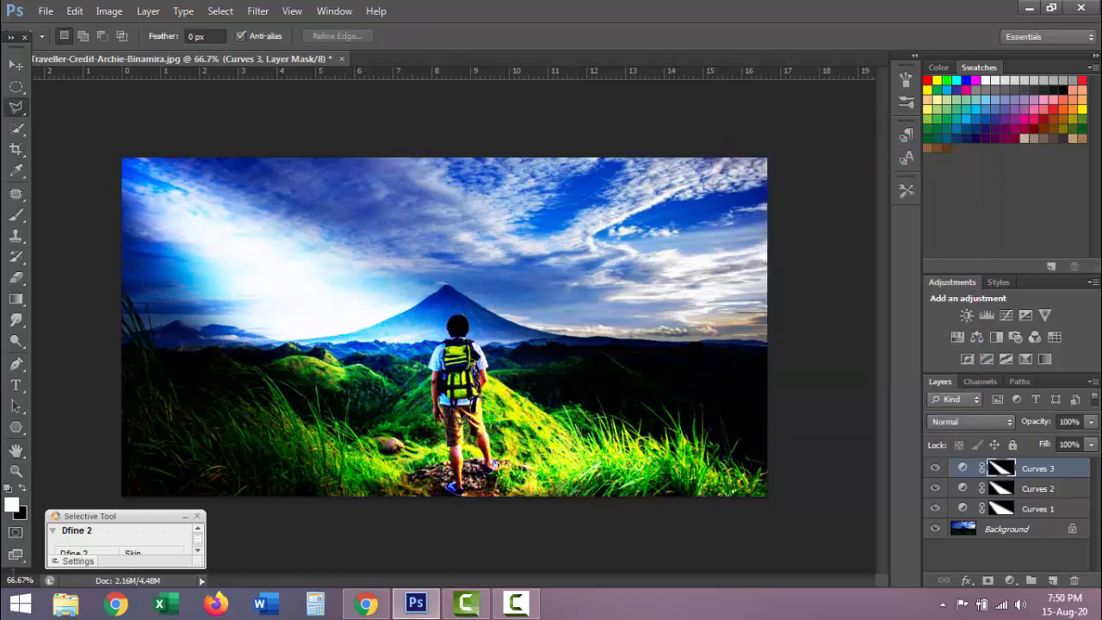
Select all three Curves adjustment layers and compare the photo with and without the light rays by isolating the Background layer
click(16, 64)
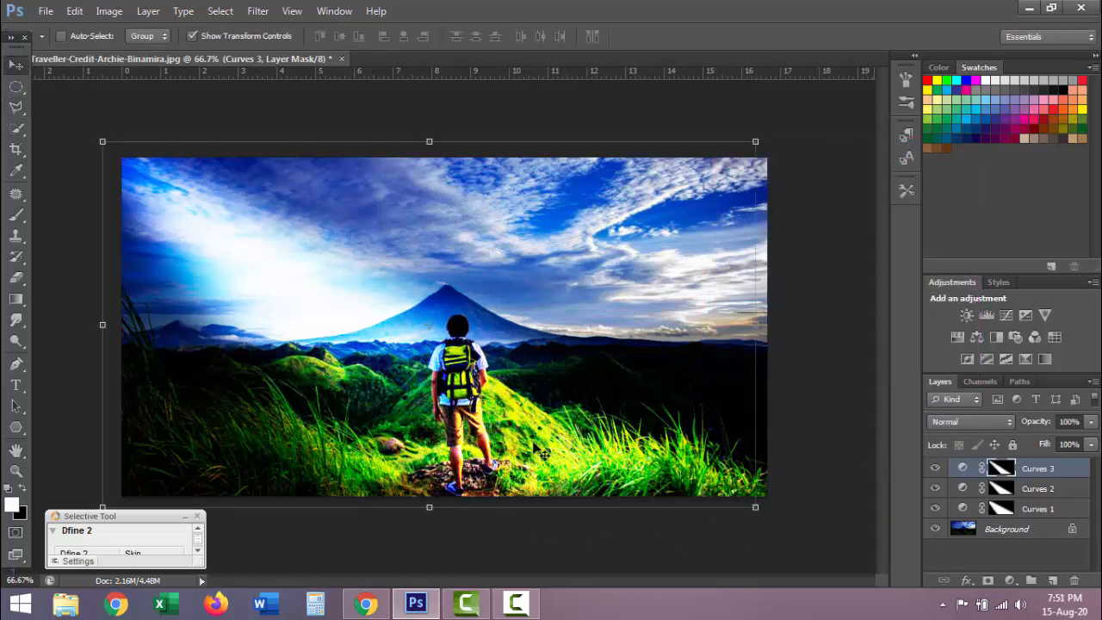
click(17, 86)
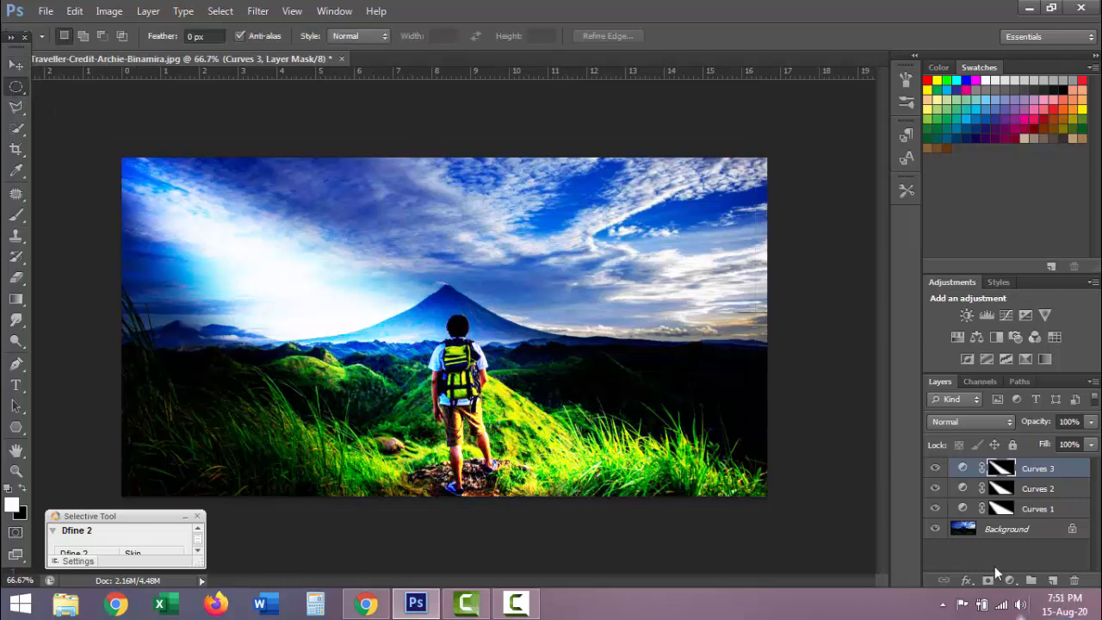
shift+click(1039, 510)
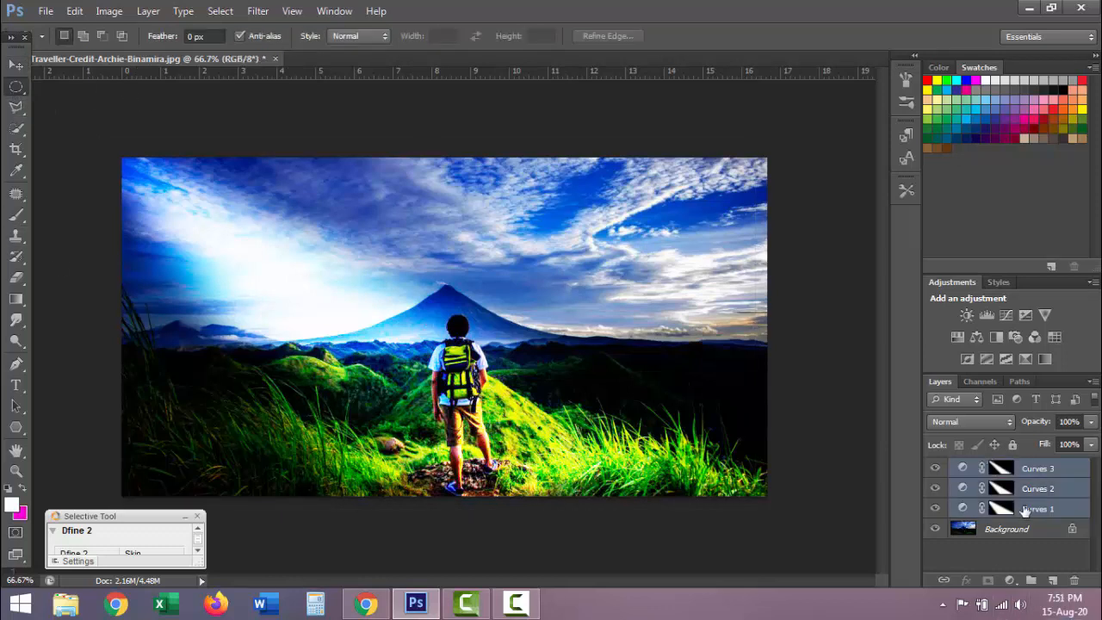
alt+click(934, 530)
alt+click(932, 532)
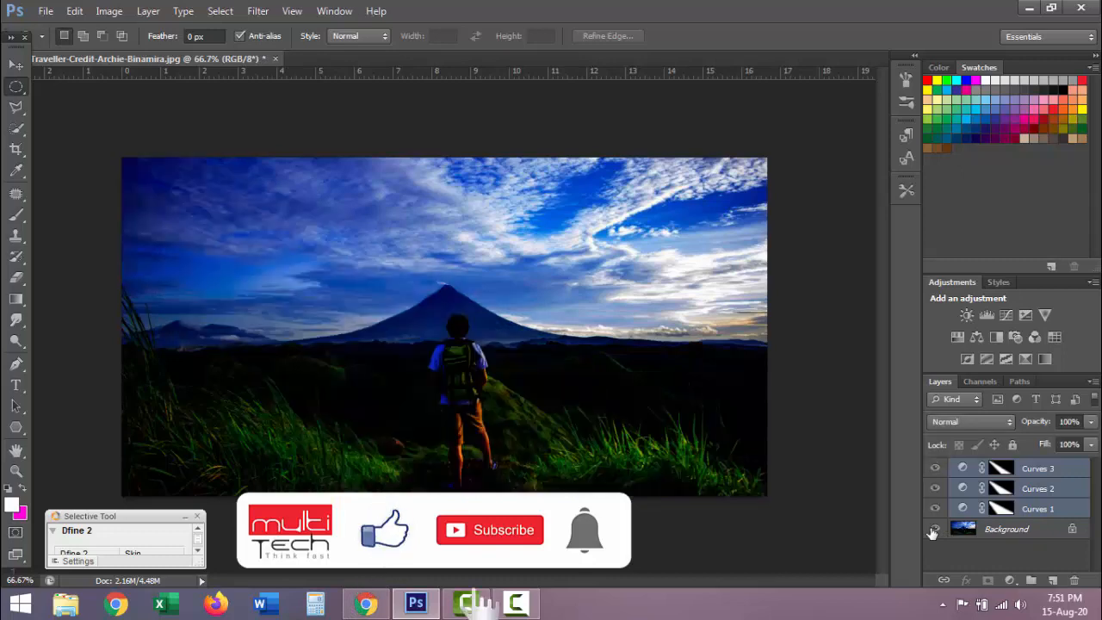
alt+click(932, 532)
alt+click(932, 532)
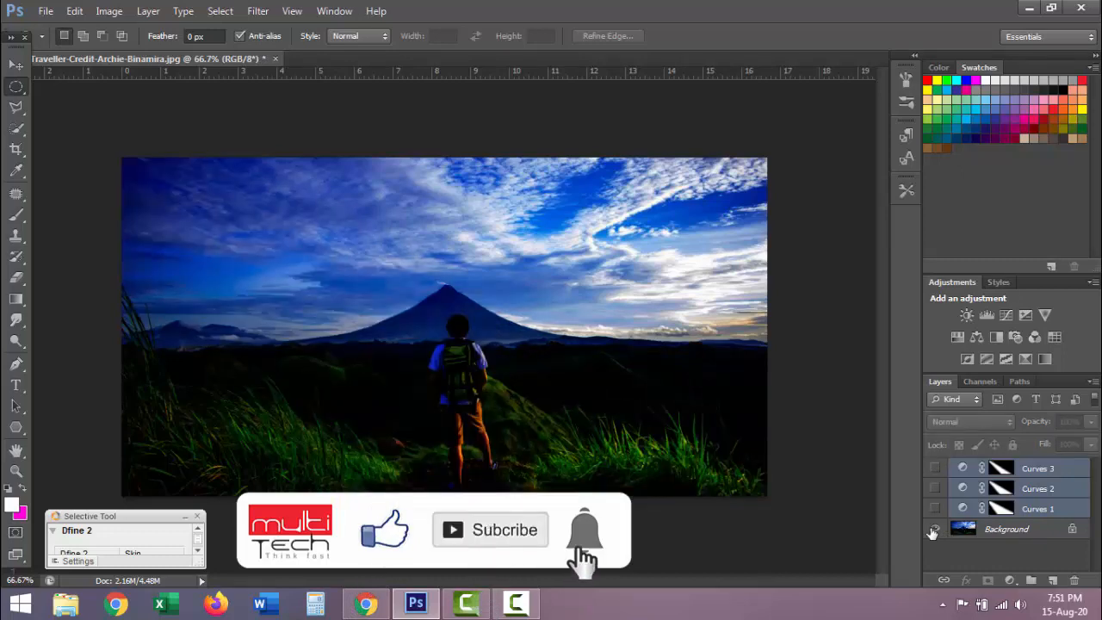